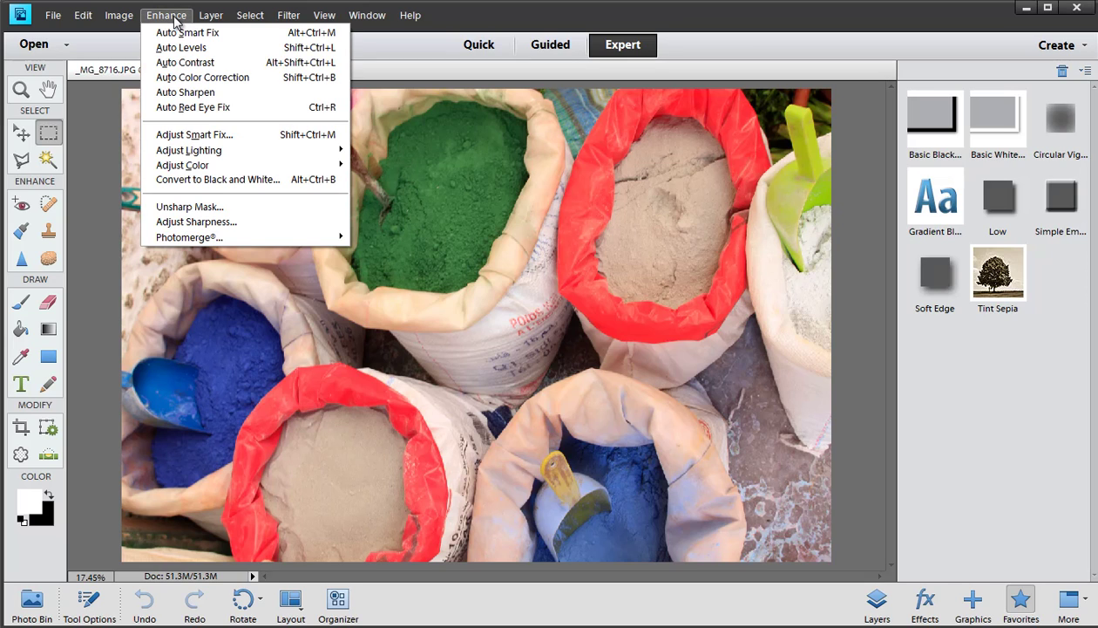
- Remove the photo's color by applying Hue/Saturation with Master Saturation at -100 and Hue at 0
mouse_move(218, 166)
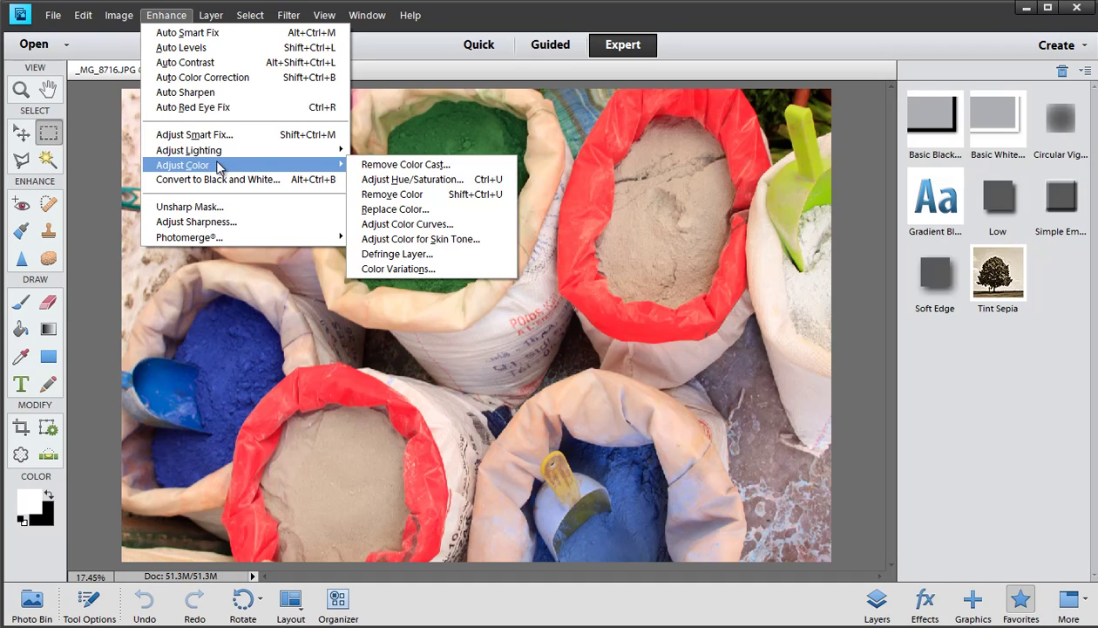
left_click(395, 181)
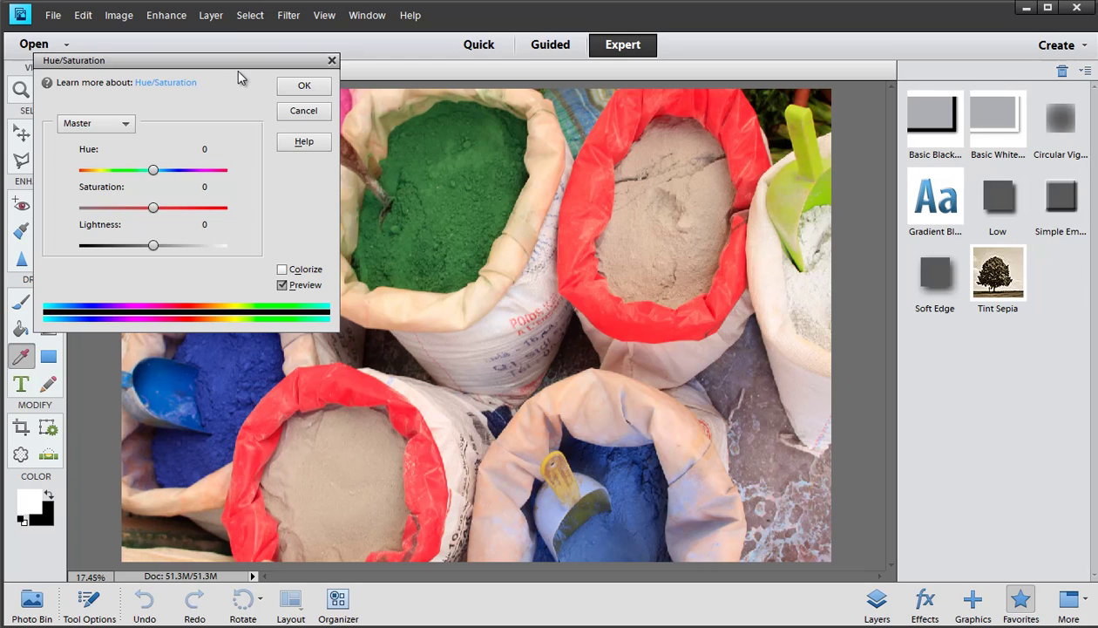
left_click_drag(227, 68, 250, 82)
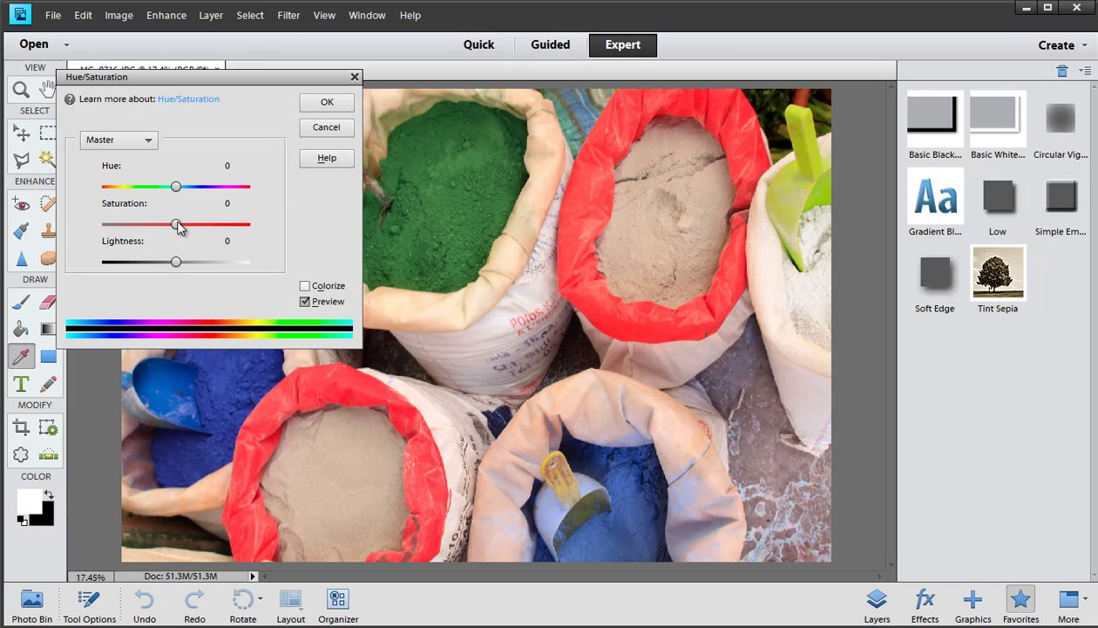
mouse_move(178, 226)
left_mouse_down()
mouse_move(213, 226)
mouse_move(116, 226)
mouse_move(177, 230)
left_mouse_up()
mouse_move(176, 187)
left_mouse_down()
mouse_move(247, 188)
mouse_move(140, 209)
mouse_move(177, 204)
left_mouse_up()
left_click_drag(107, 168, 109, 168)
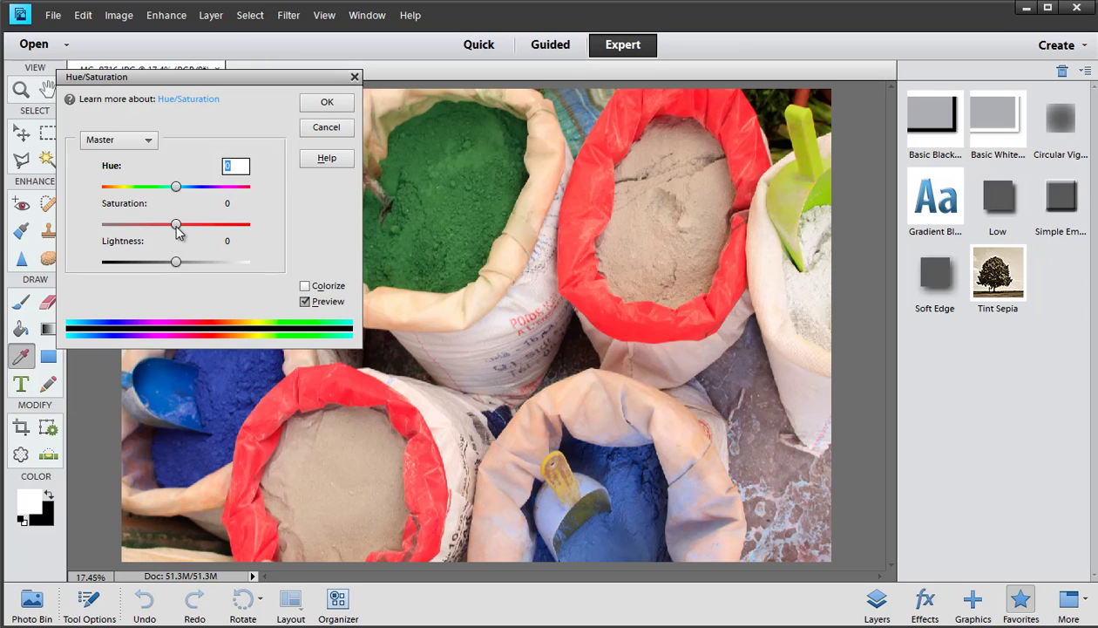
left_click_drag(177, 227, 90, 240)
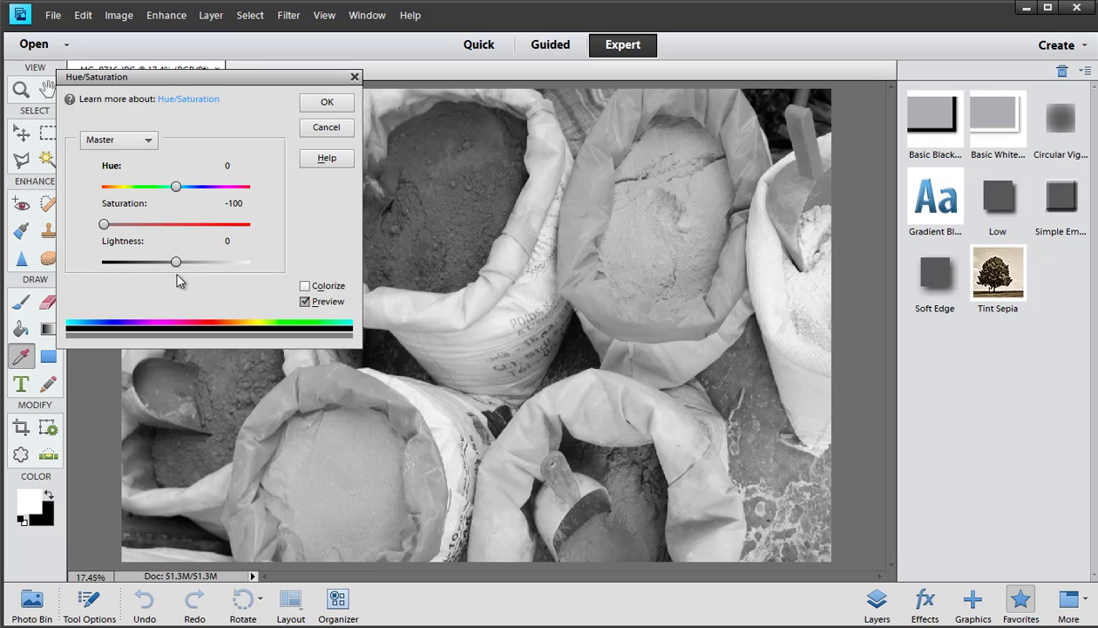
left_click(333, 107)
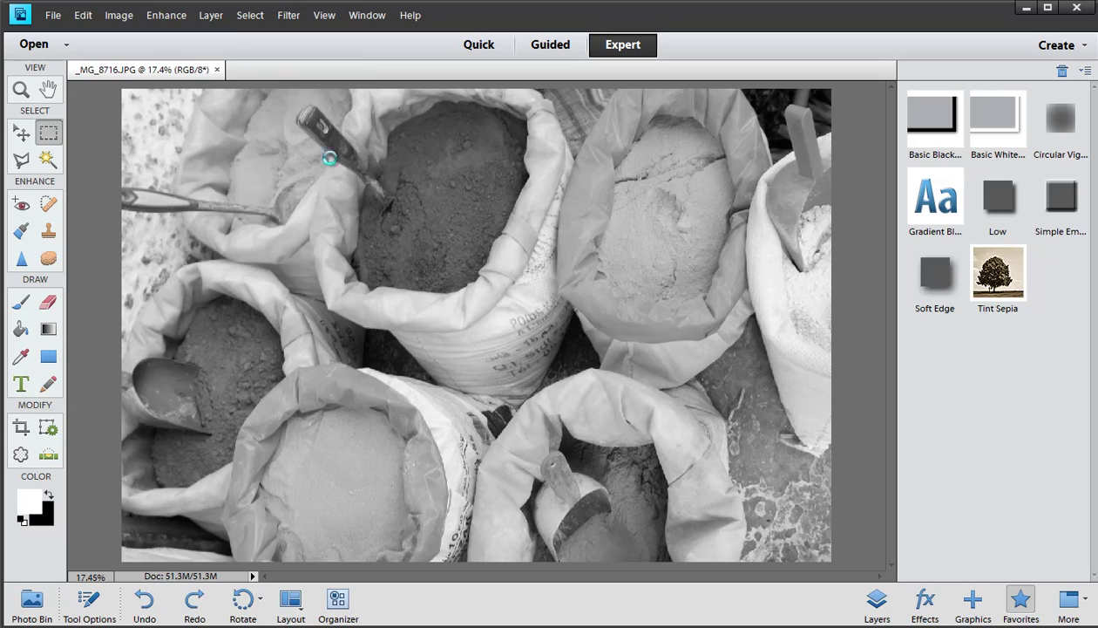
- Tint the black-and-white photo with Color Variations at a reduced intensity, increasing red in the shadows and selecting the highlights
left_click(157, 17)
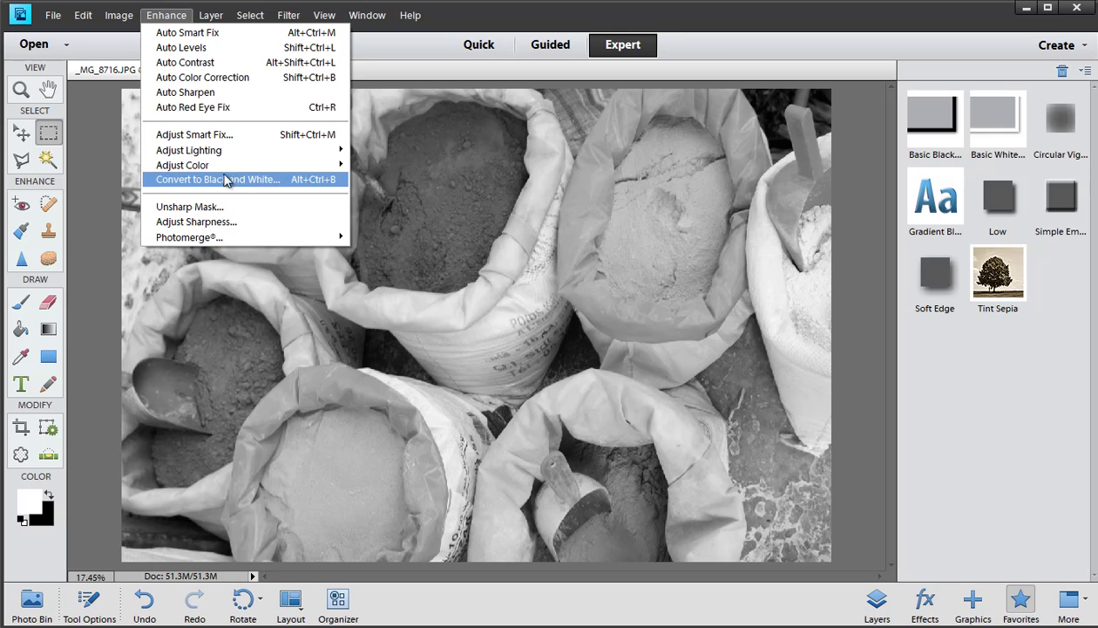
mouse_move(223, 165)
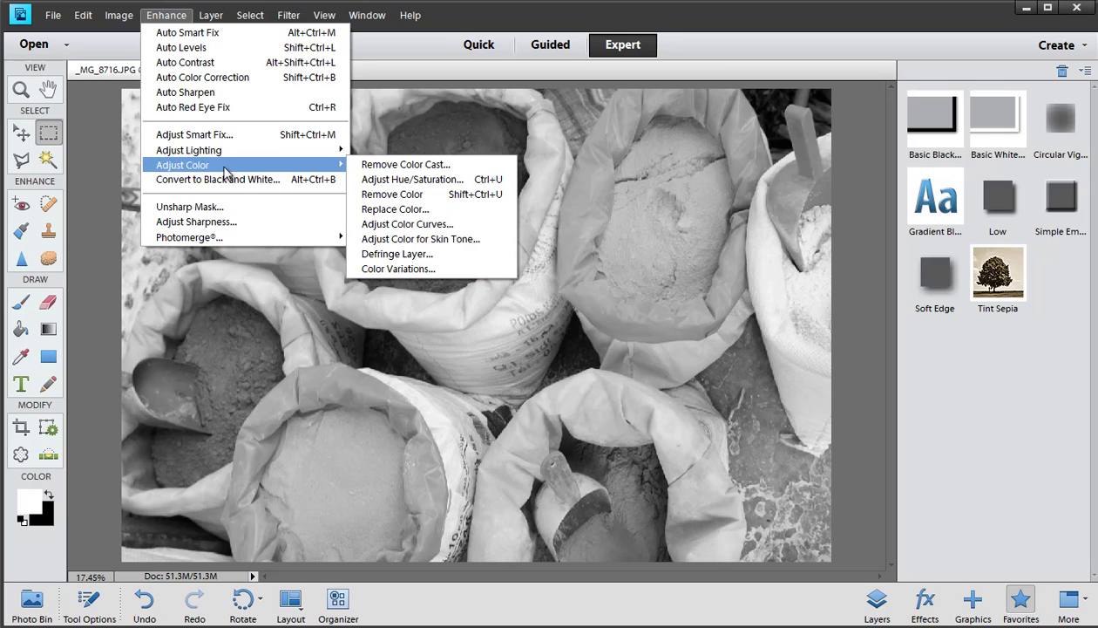
left_click(397, 269)
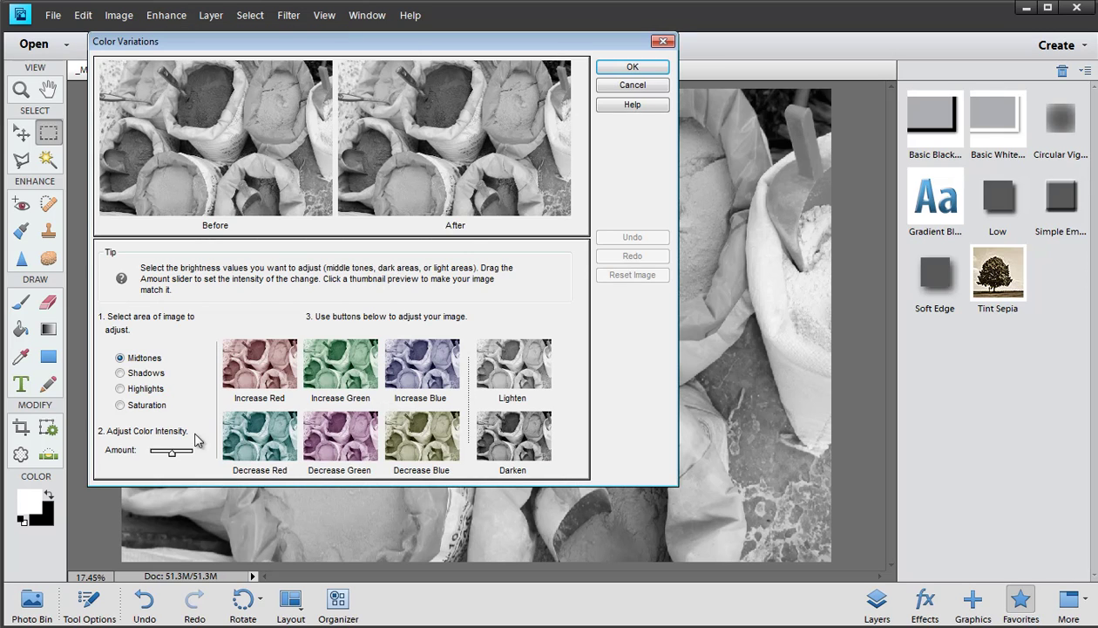
left_click_drag(170, 453, 160, 455)
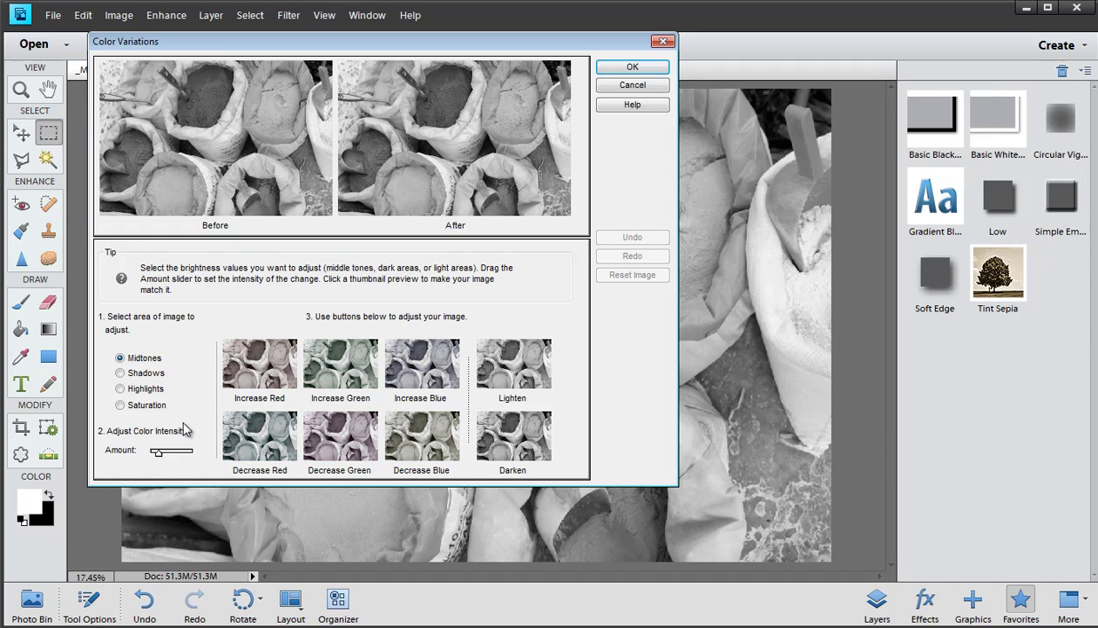
left_click(160, 373)
left_click(251, 371)
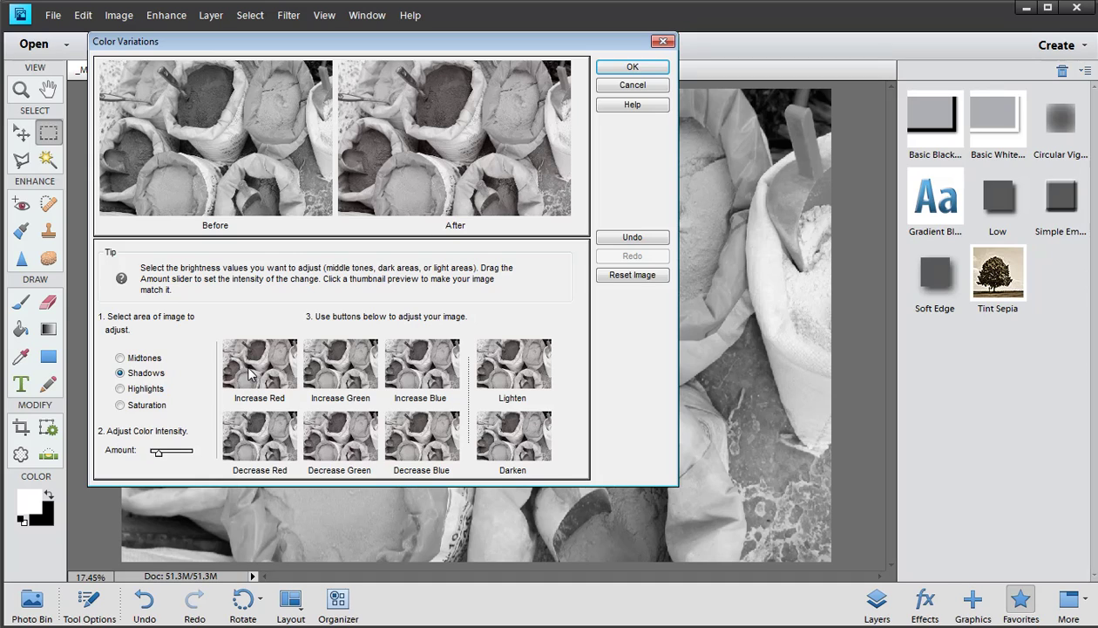
left_click(121, 389)
left_click(632, 67)
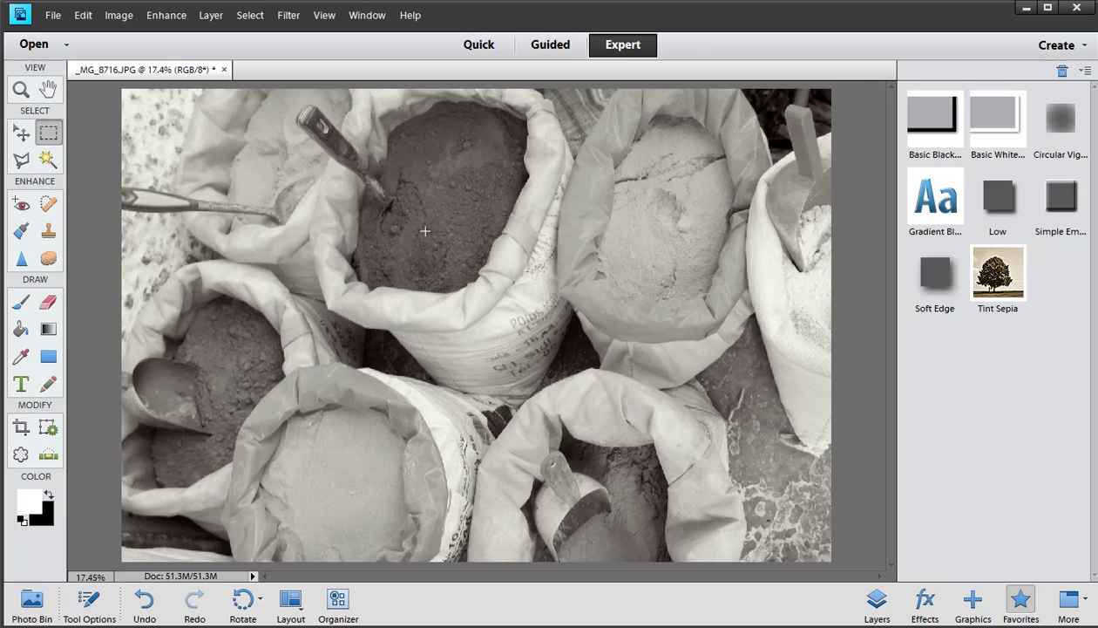
- Undo the Color Variations tint and the Hue/Saturation desaturation
key("ctrl+z")
key("ctrl+z")
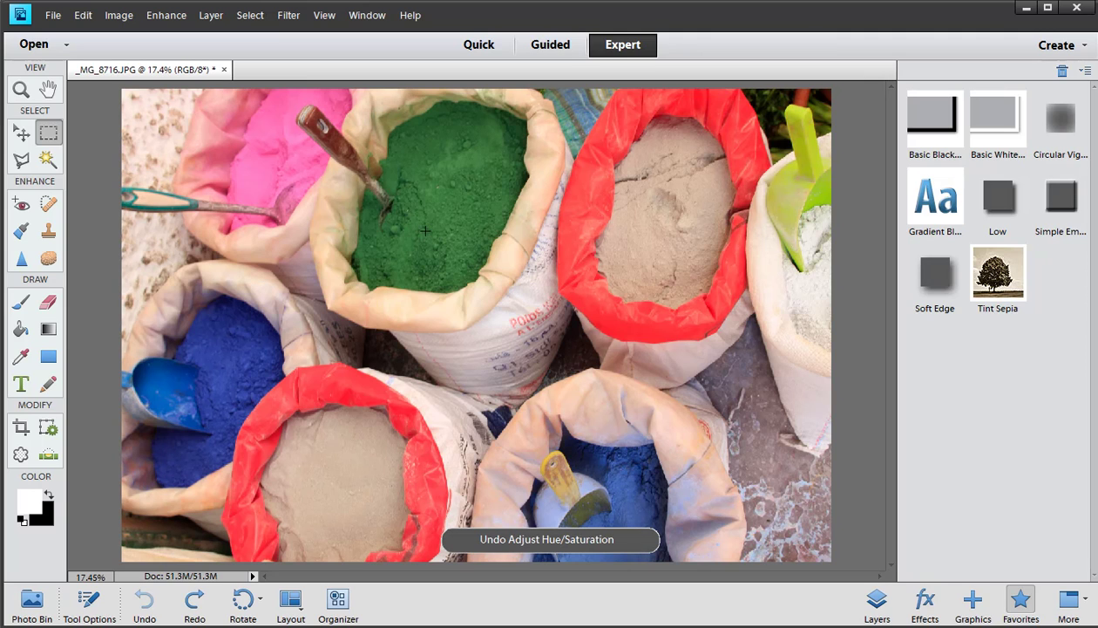
- Convert the photo to Grayscale mode and discard its color information
left_click(118, 15)
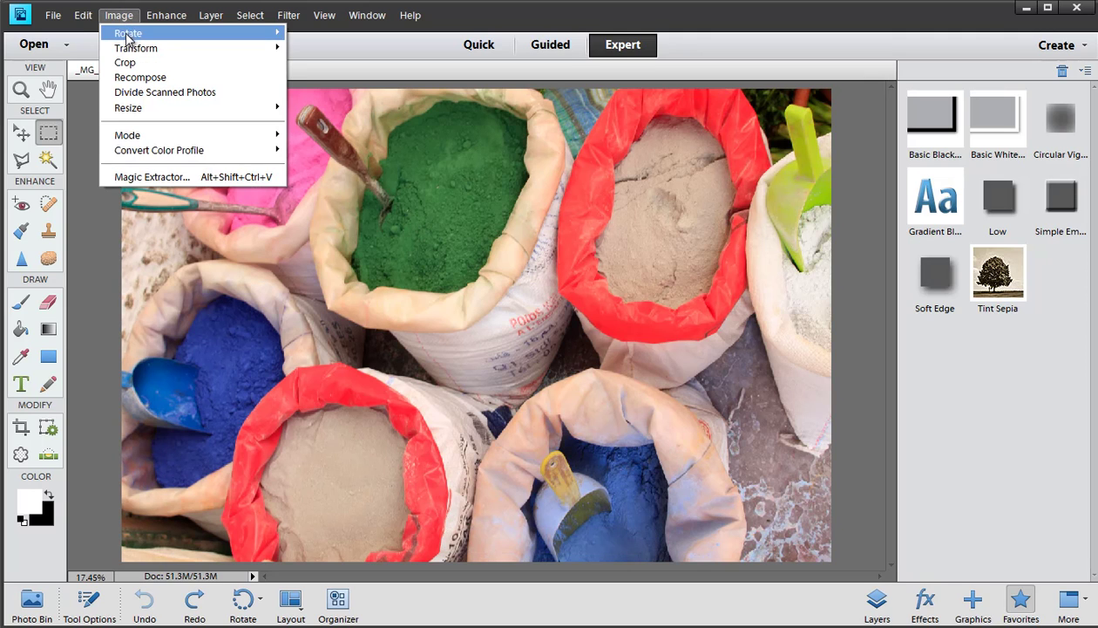
mouse_move(139, 135)
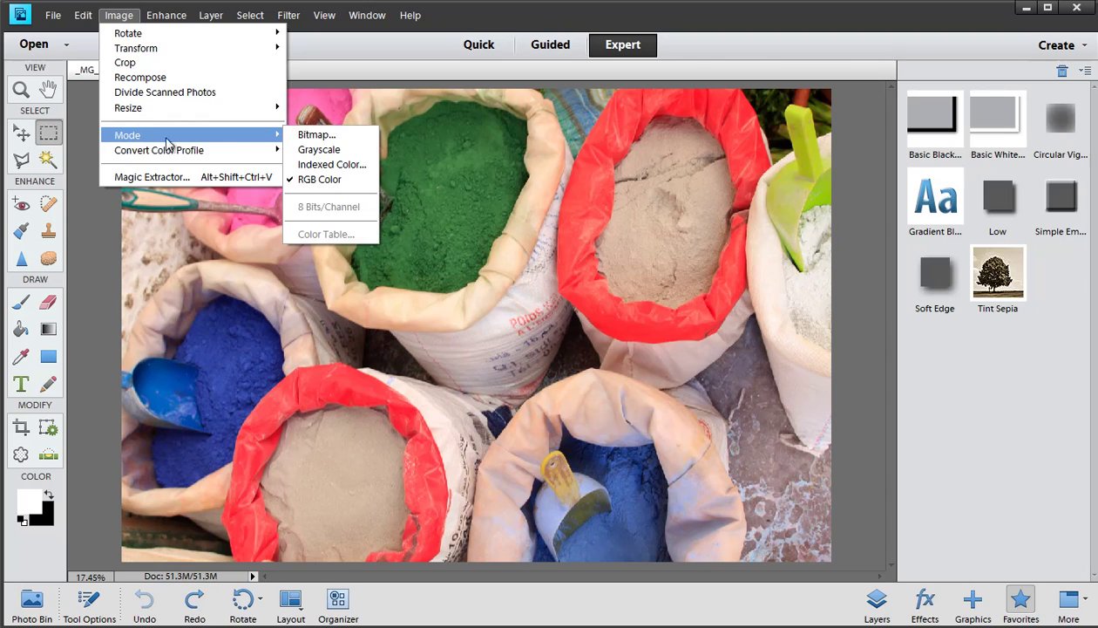
left_click(312, 149)
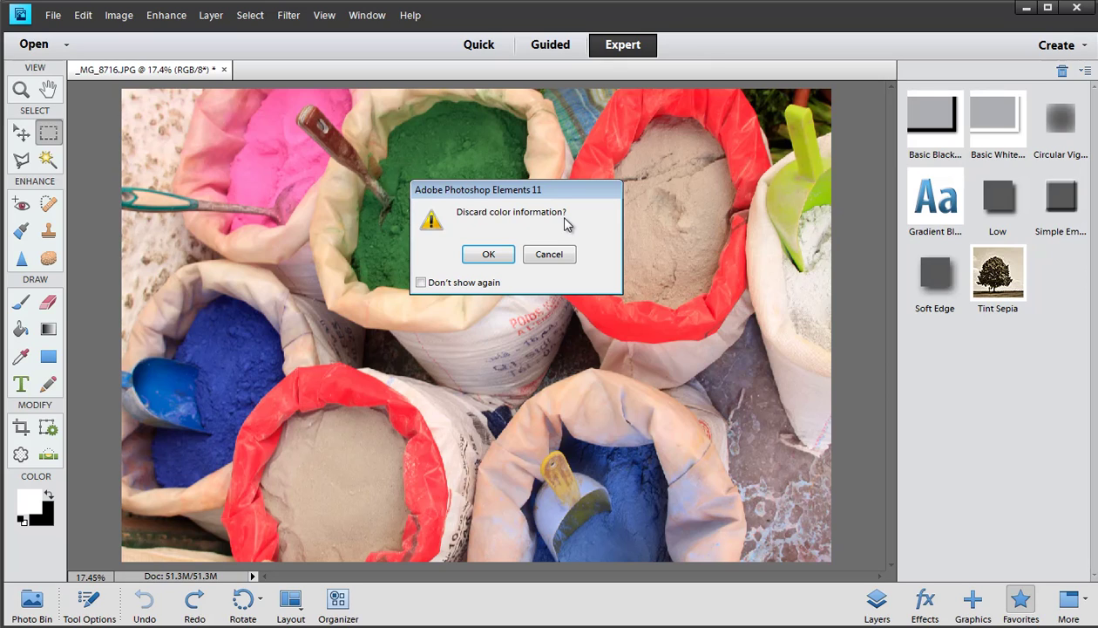
left_click(490, 254)
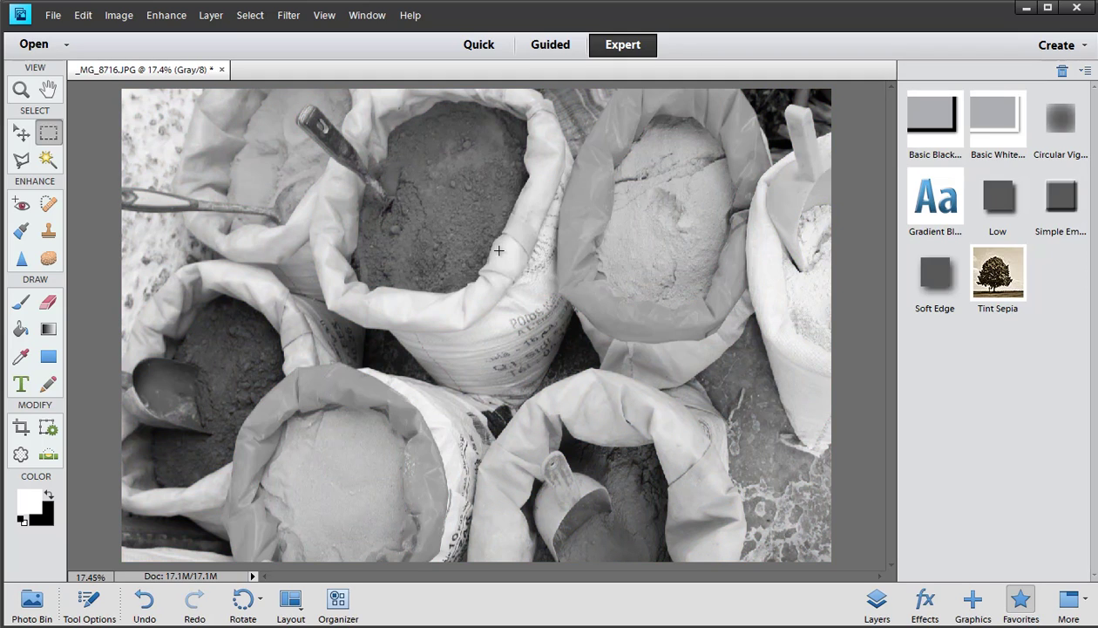
- Examine which Color Variations adjustments are offered for the grayscale photo, and cancel without applying any
left_click(118, 15)
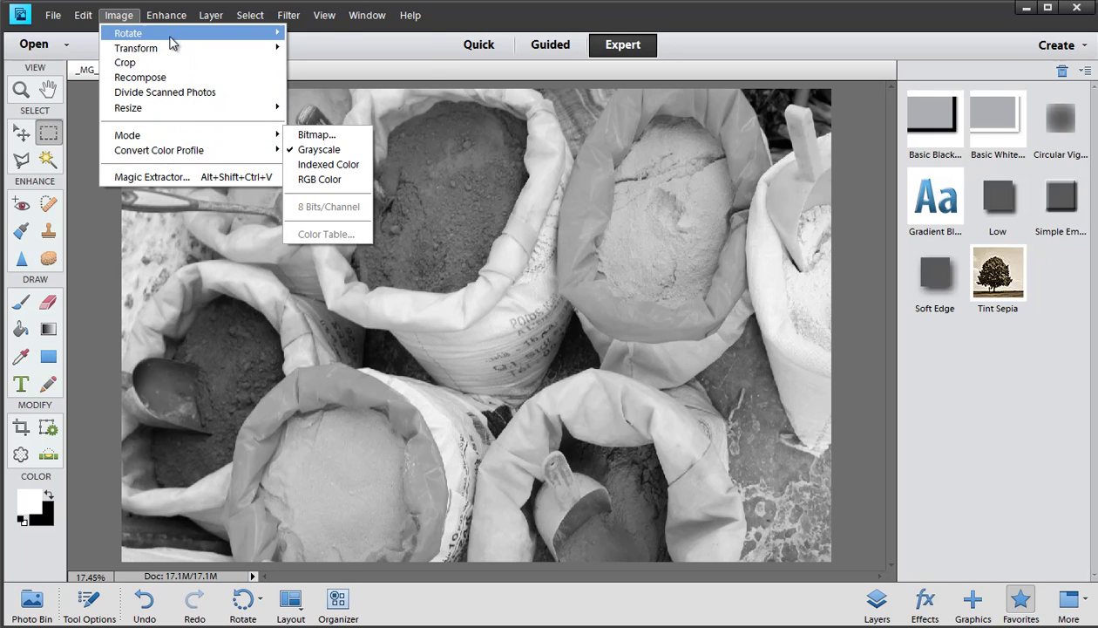
mouse_move(171, 34)
mouse_move(167, 15)
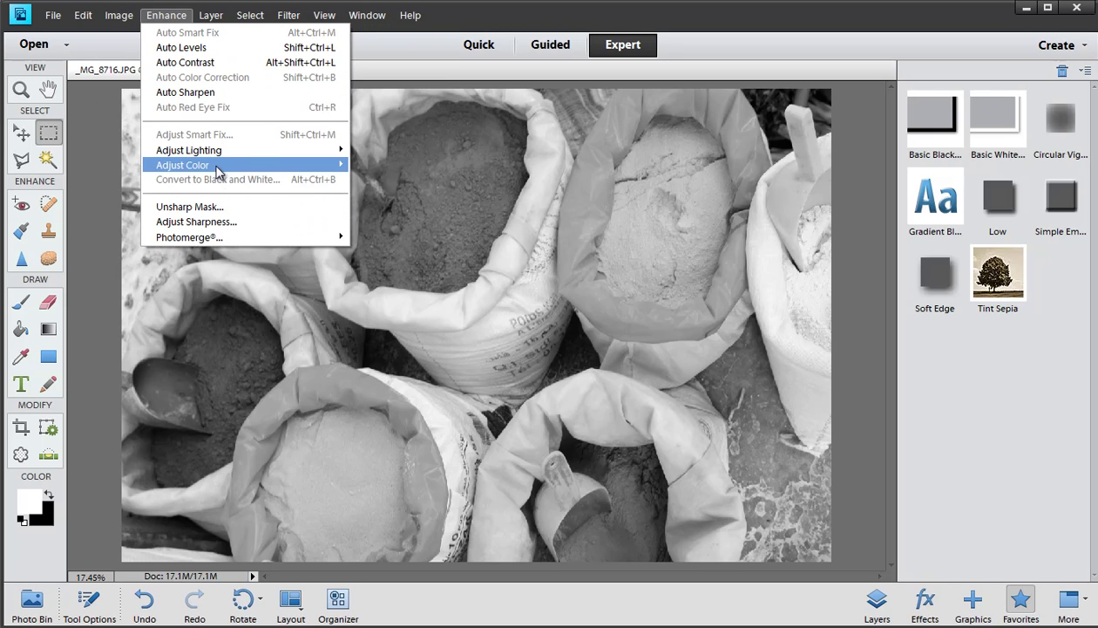
mouse_move(338, 168)
left_click(408, 268)
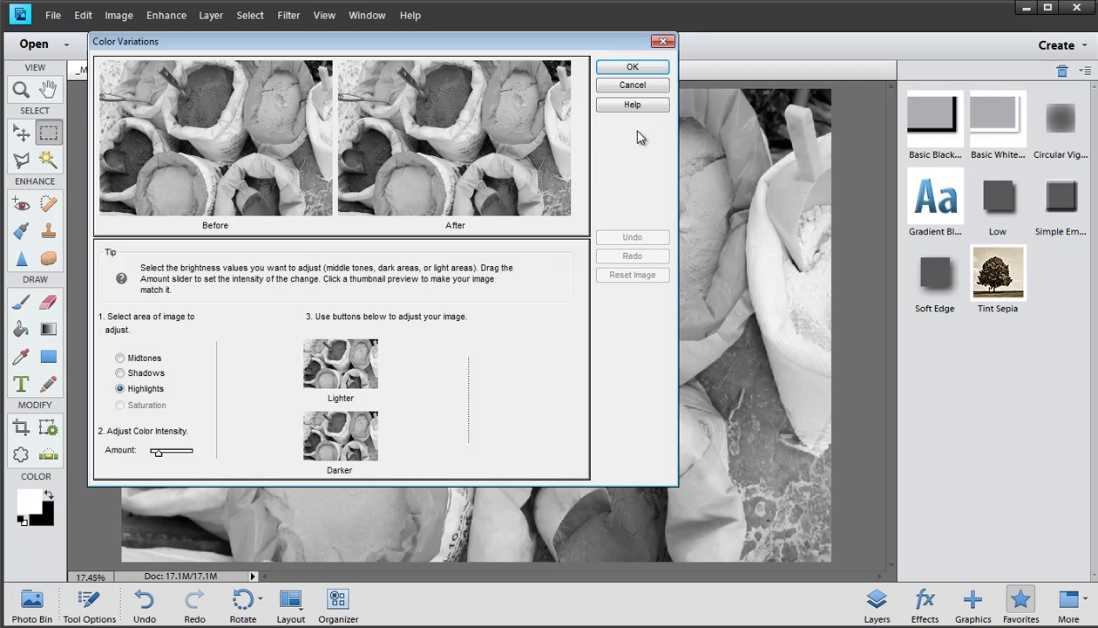
left_click(640, 86)
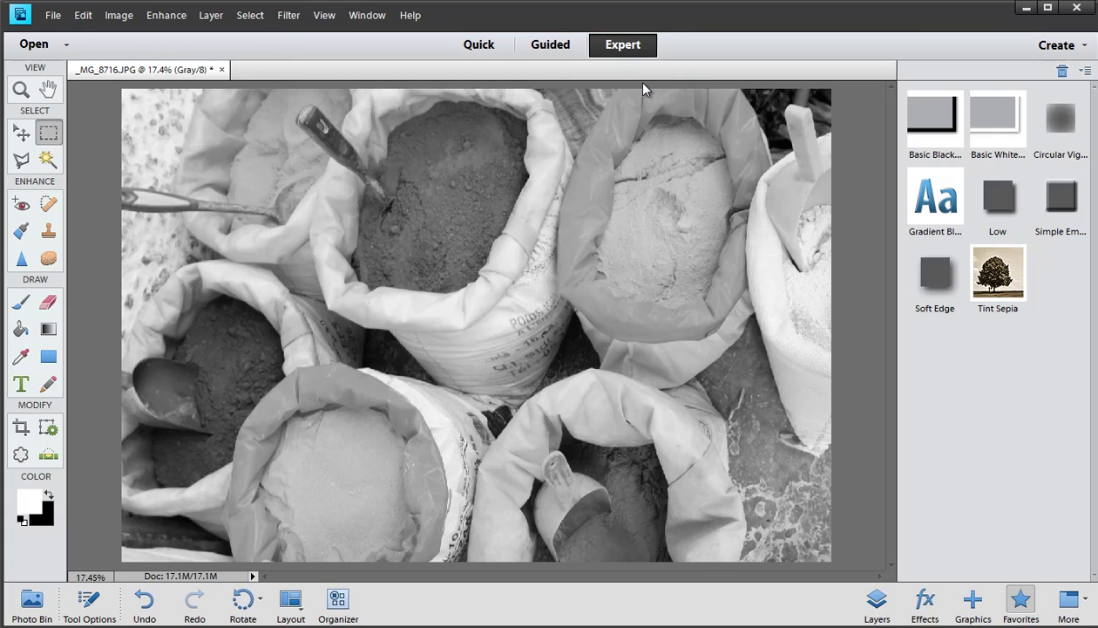
- Undo the grayscale conversion and check which color mode the photo uses
key("ctrl+z")
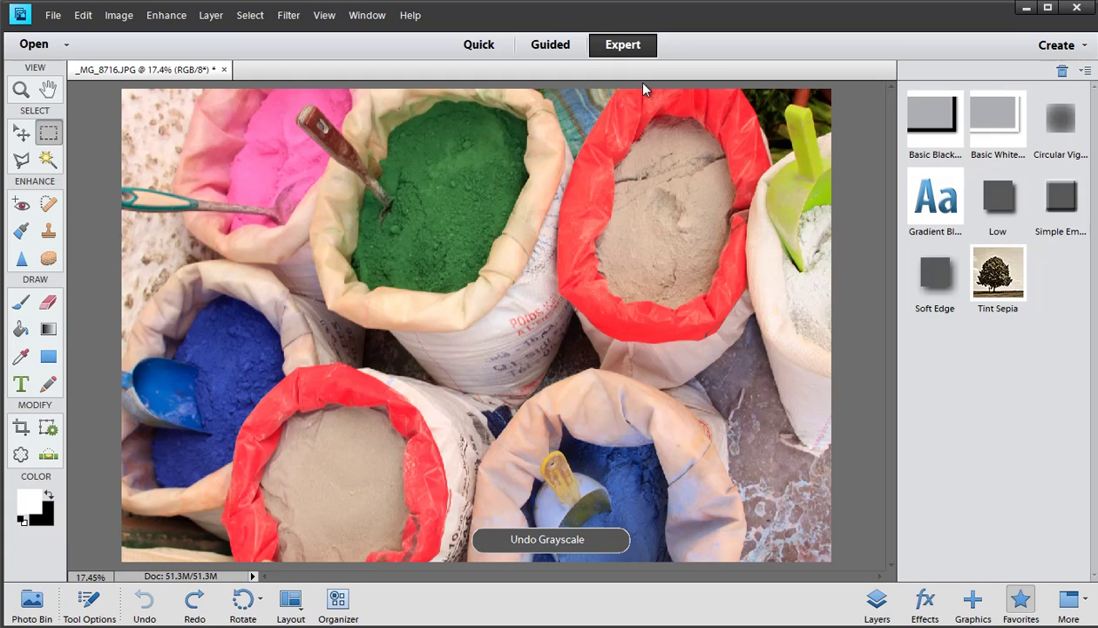
left_click(121, 16)
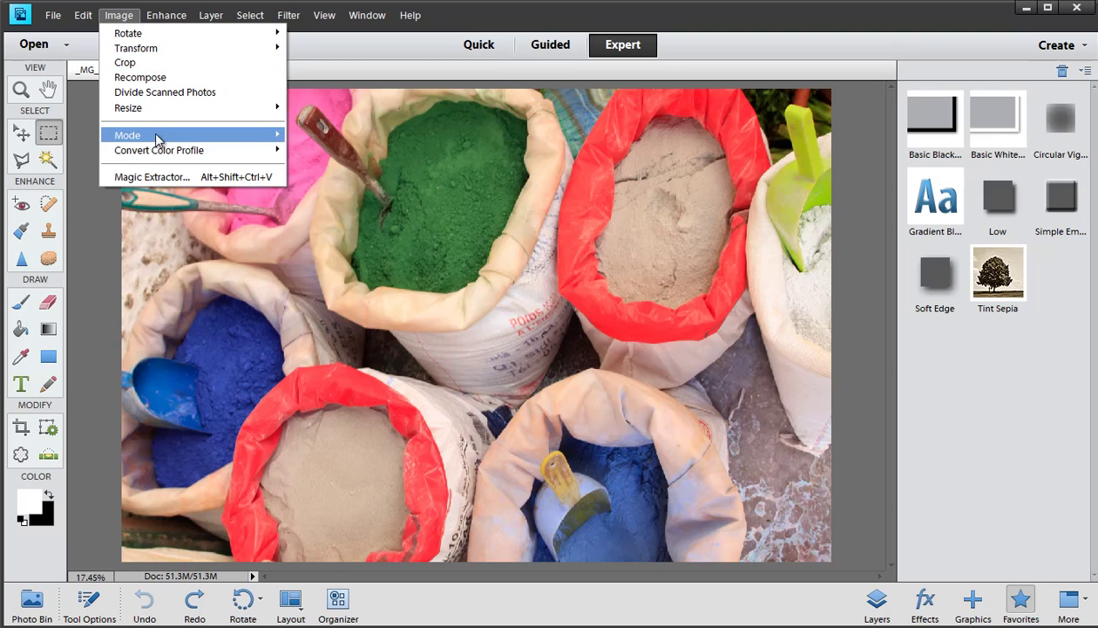
mouse_move(193, 137)
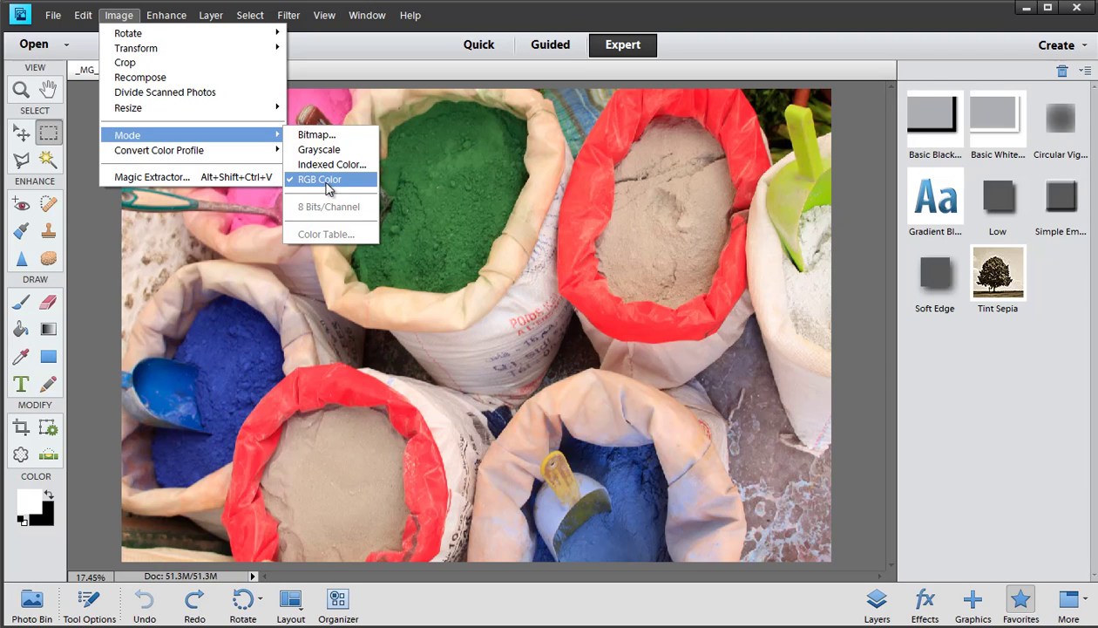
left_click(239, 255)
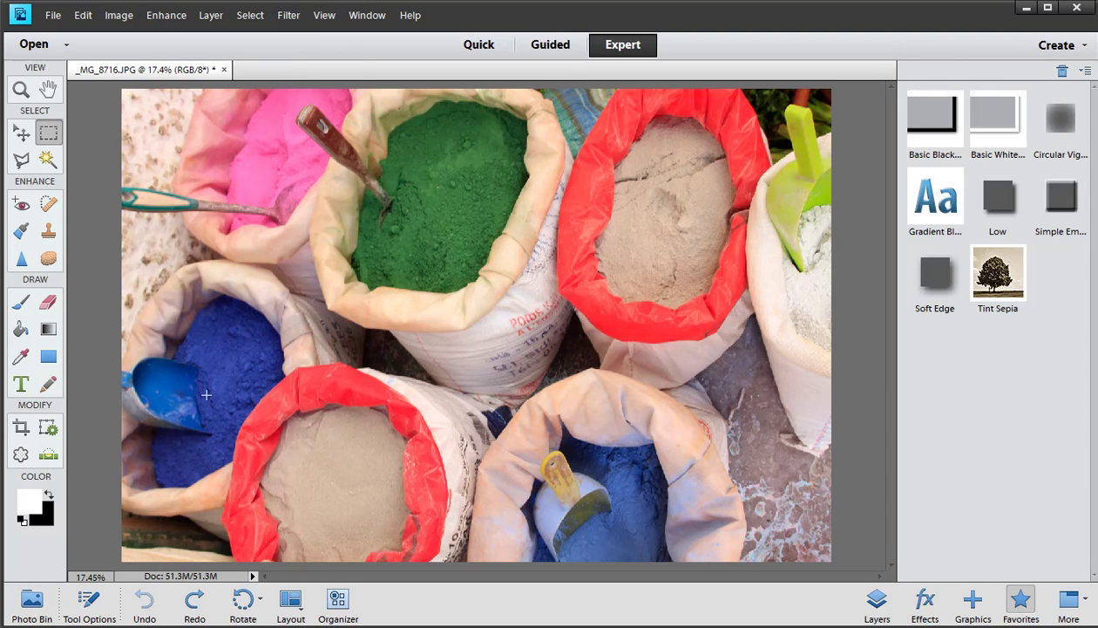
- Try a Hue shift of -11 on the photo with Hue/Saturation, and reset Hue to 0
key("ctrl+u")
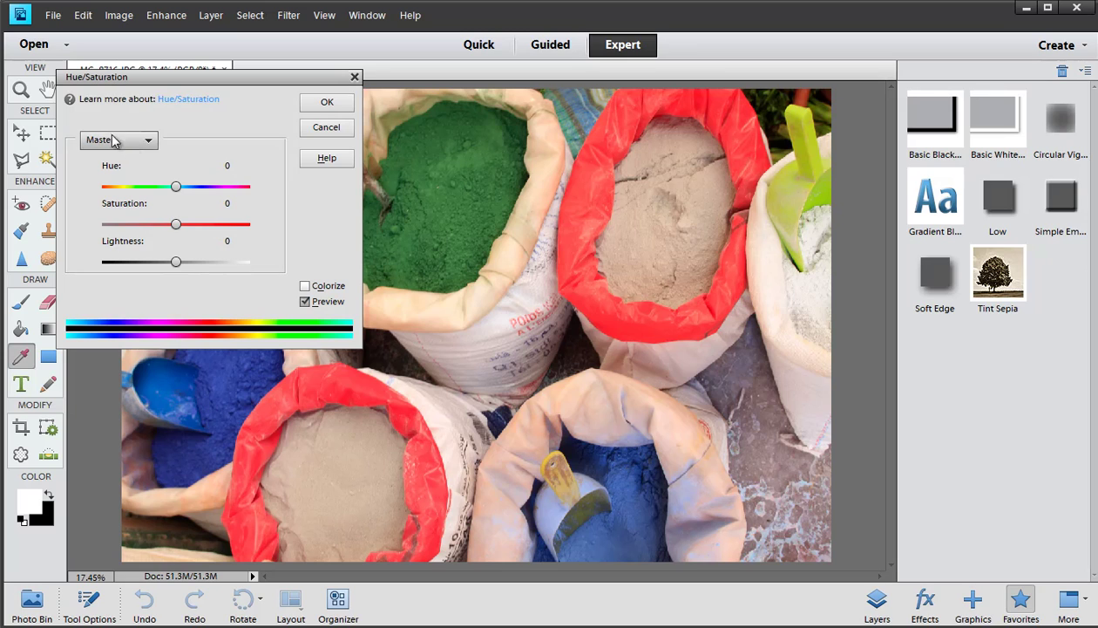
mouse_move(176, 186)
left_mouse_down()
mouse_move(125, 187)
mouse_move(168, 187)
left_mouse_up()
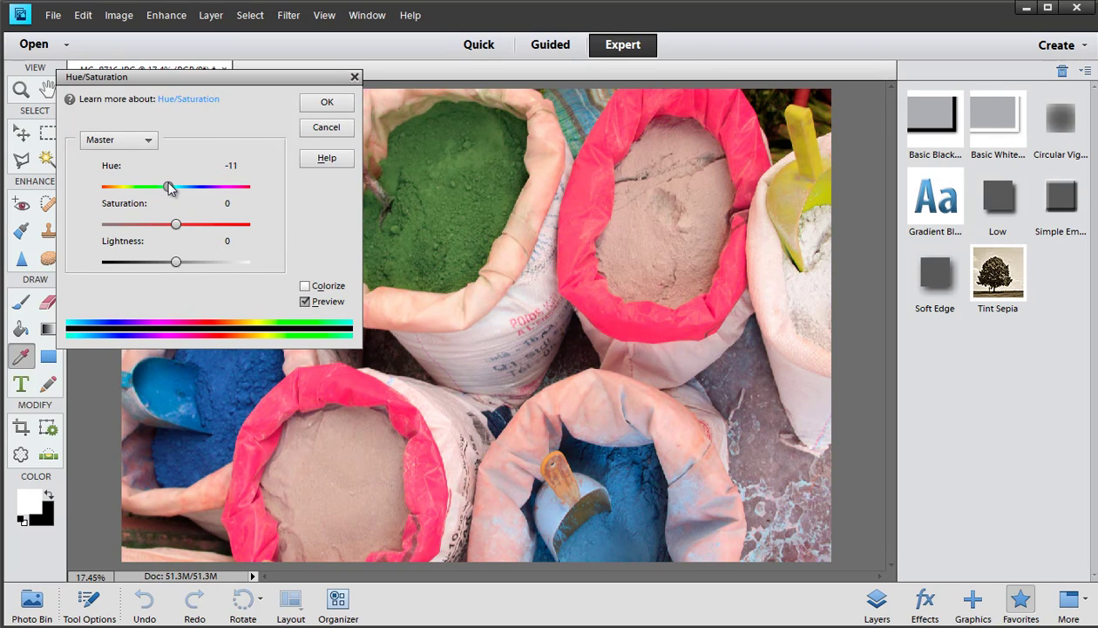
left_click(111, 170)
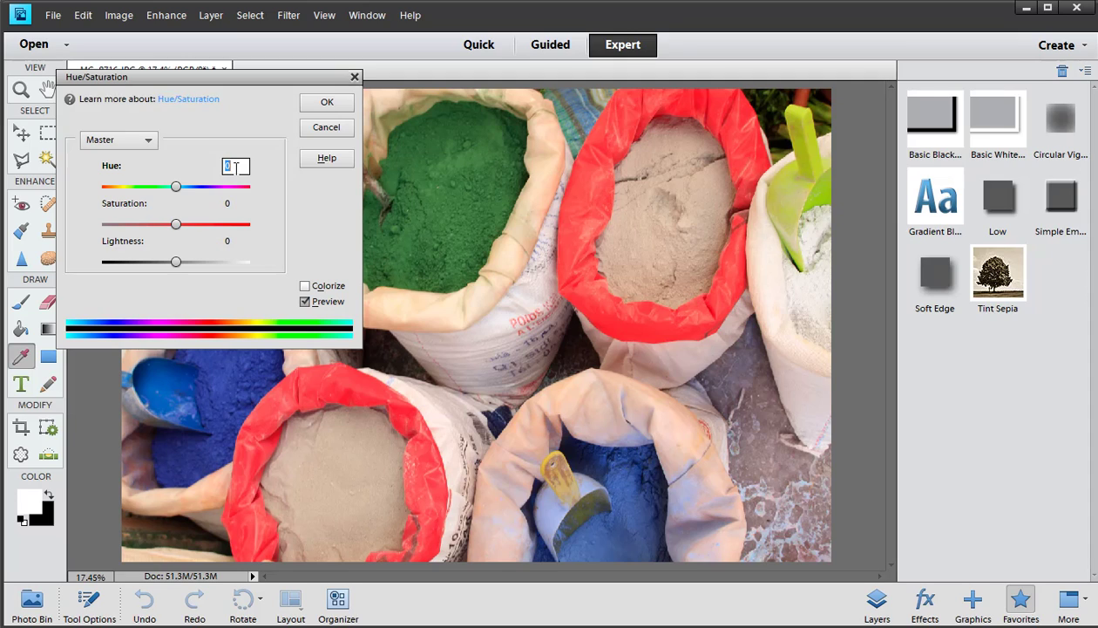
type("4")
left_click_drag(116, 170, 112, 170)
- Try Saturation at +53, reset it to 0, try Lightness at -23, and cancel the Hue/Saturation adjustment
left_click_drag(174, 225, 216, 254)
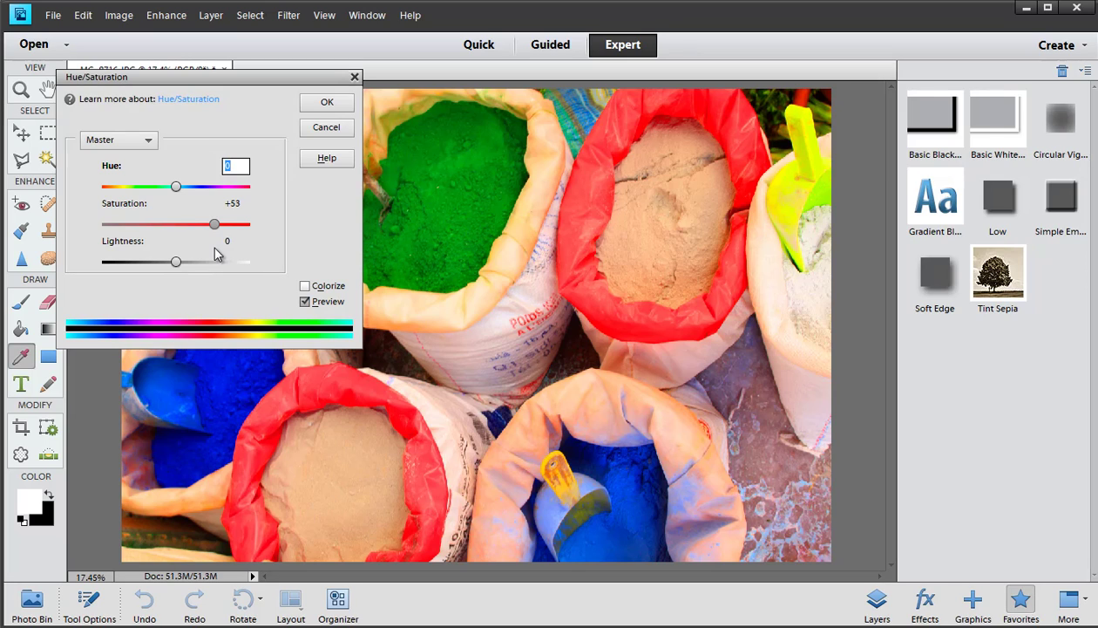
left_click_drag(197, 230, 175, 230)
left_click_drag(103, 206, 124, 205)
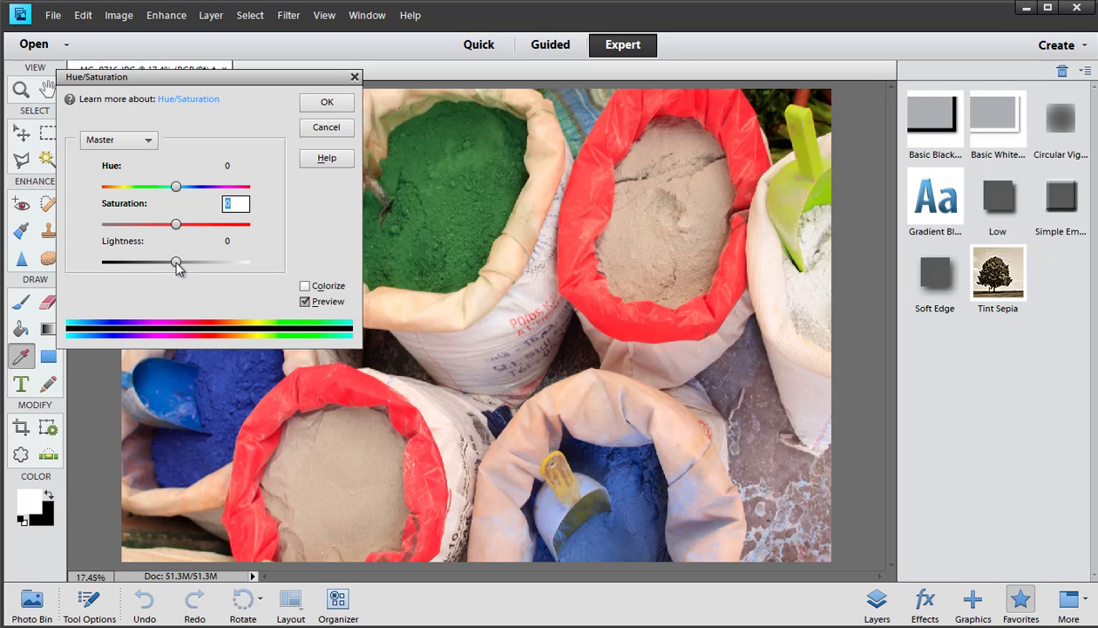
mouse_move(177, 264)
left_mouse_down()
mouse_move(125, 266)
mouse_move(209, 266)
mouse_move(155, 277)
mouse_move(184, 269)
left_mouse_up()
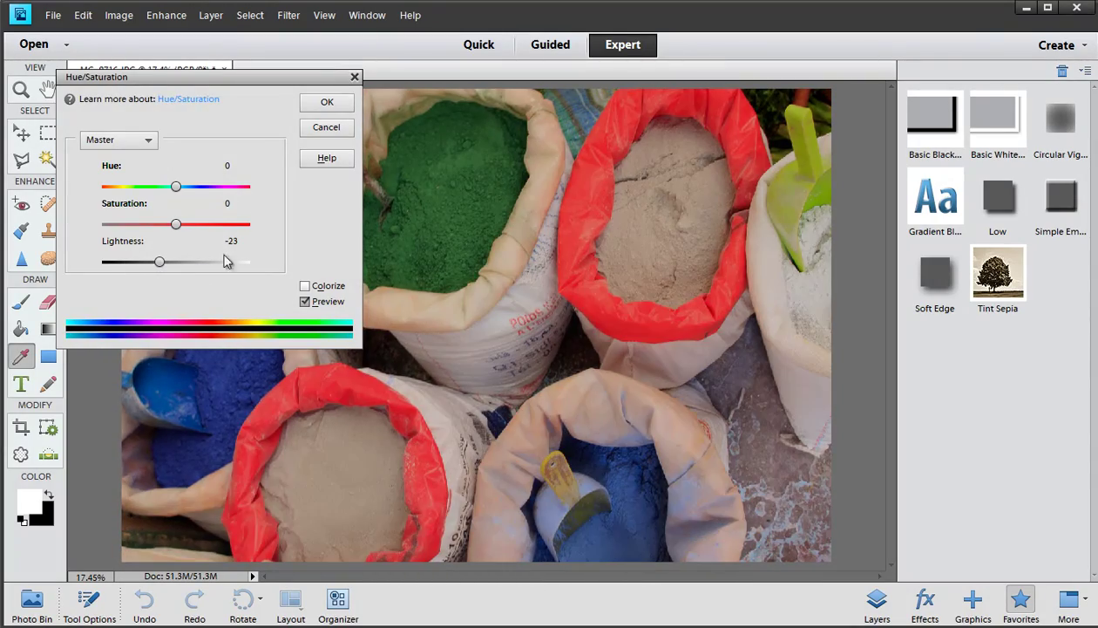
left_click(326, 127)
- Try out the black and white output levels in a Levels adjustment, and cancel it
key("ctrl+l")
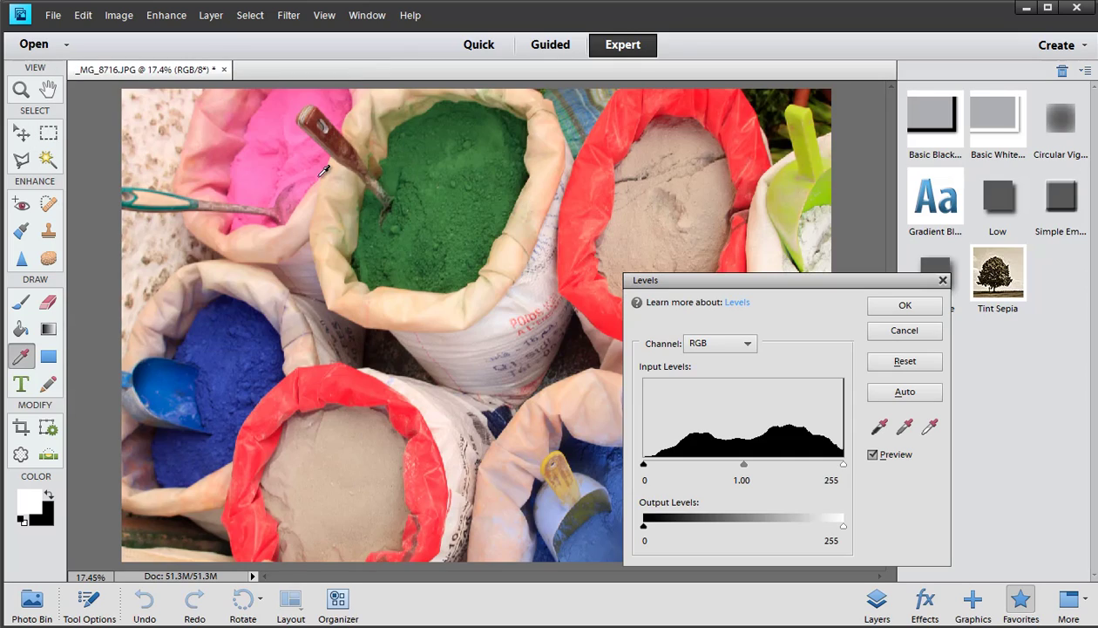
mouse_move(646, 528)
left_mouse_down()
mouse_move(727, 525)
mouse_move(645, 527)
left_mouse_up()
left_click_drag(842, 526, 888, 540)
left_click(905, 331)
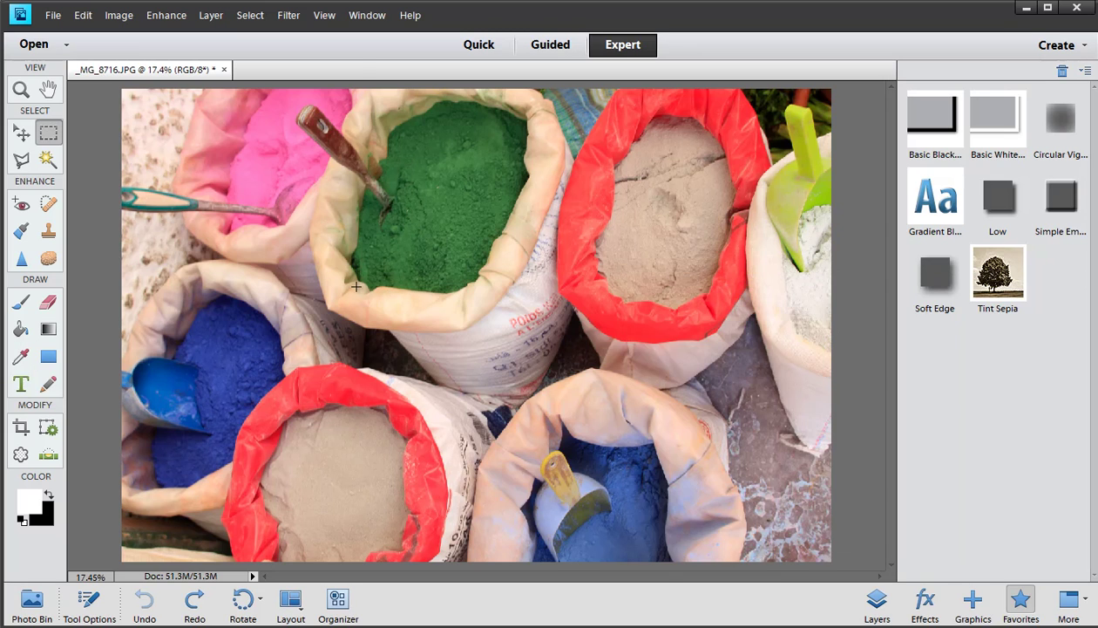
- Try Lightness at -20 and -5 on the photo with Hue/Saturation, and reset Lightness to 0
key("ctrl+u")
left_click_drag(174, 265, 164, 272)
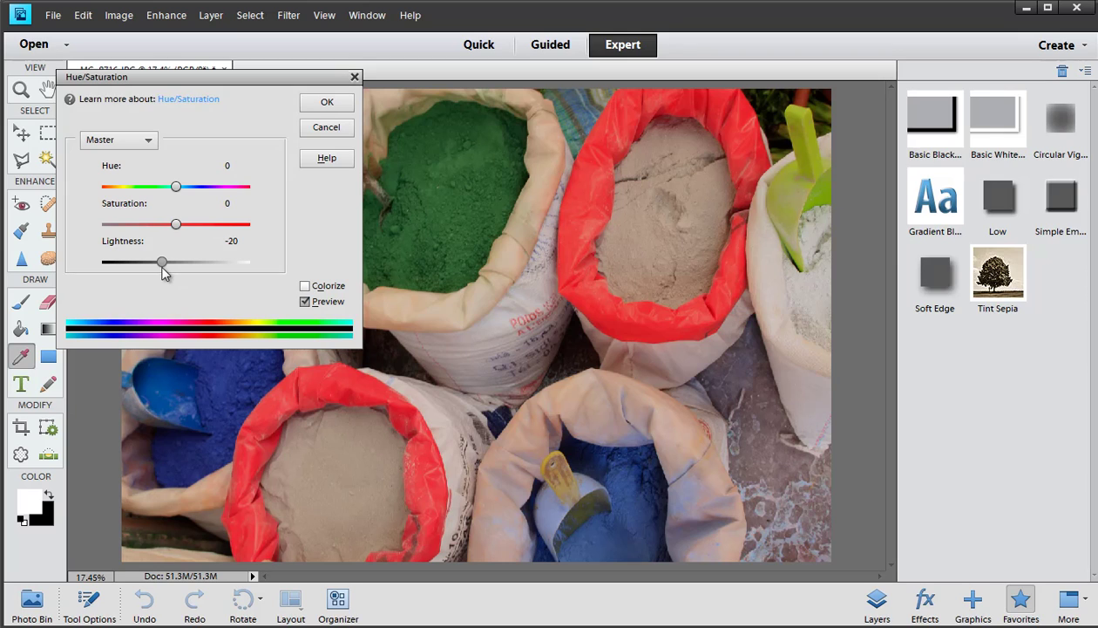
left_click_drag(164, 272, 172, 268)
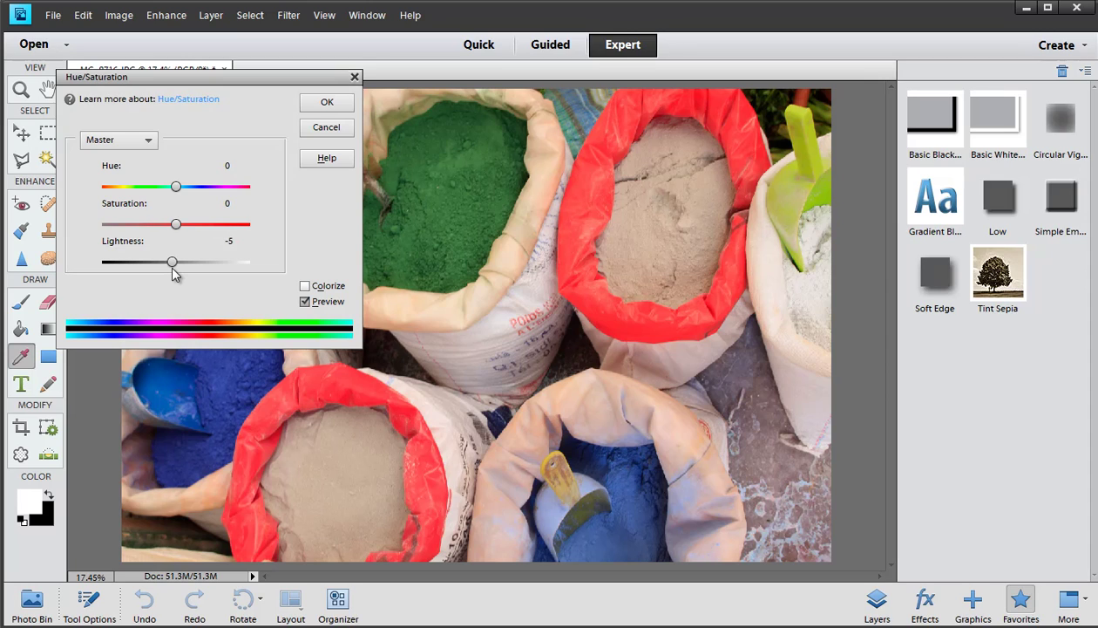
left_click(120, 238)
type("0")
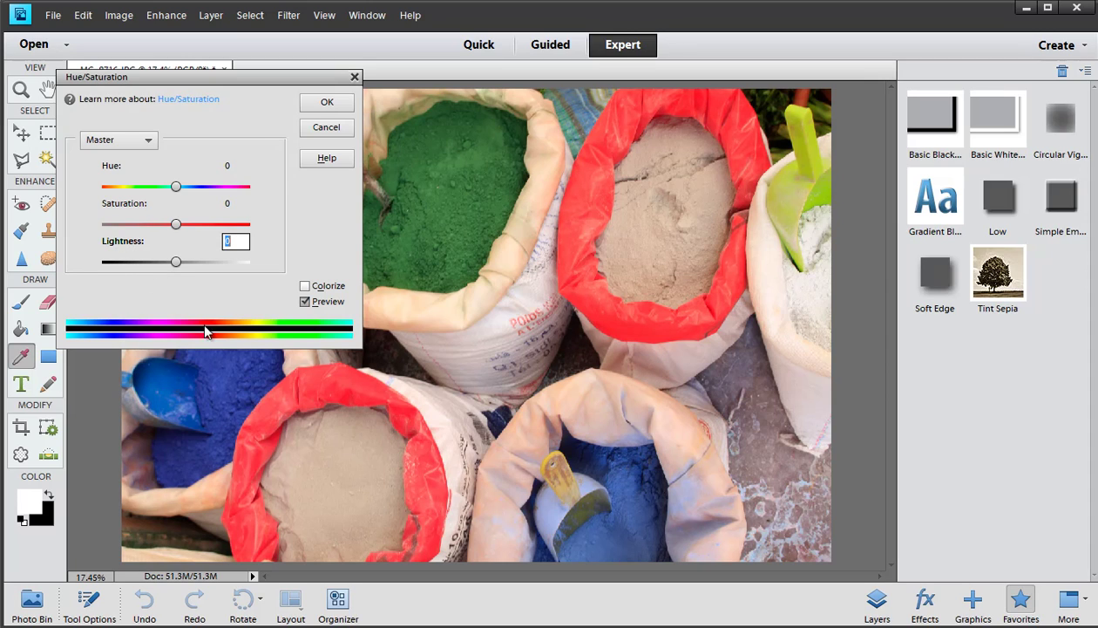
- Colorize the whole photo in Hue/Saturation with Hue 57 and Saturation 10
left_click(305, 286)
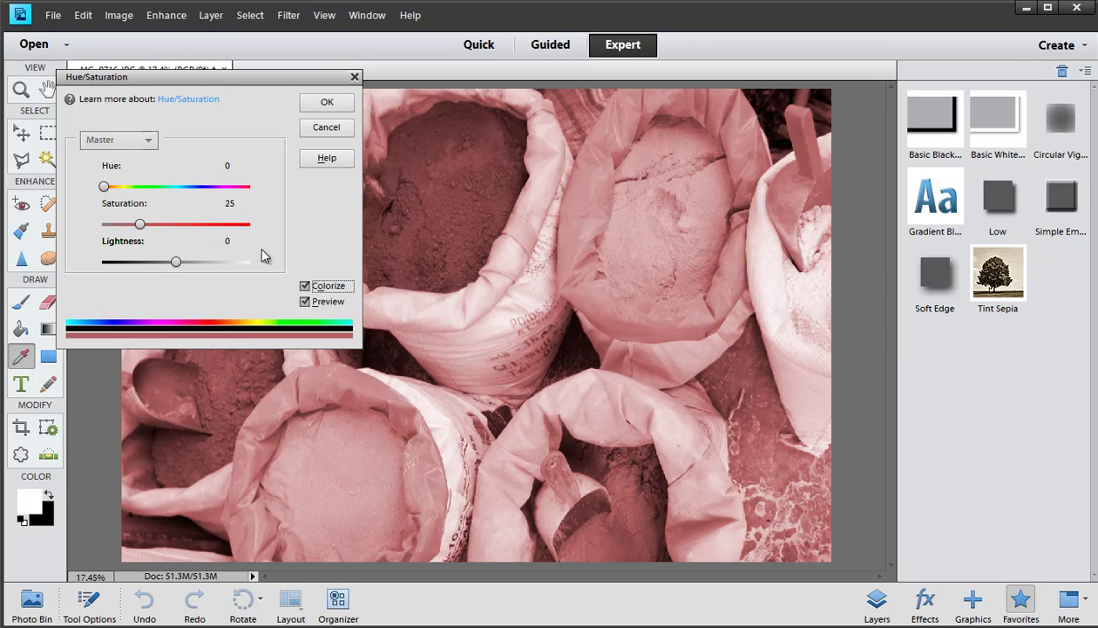
left_click_drag(277, 83, 255, 84)
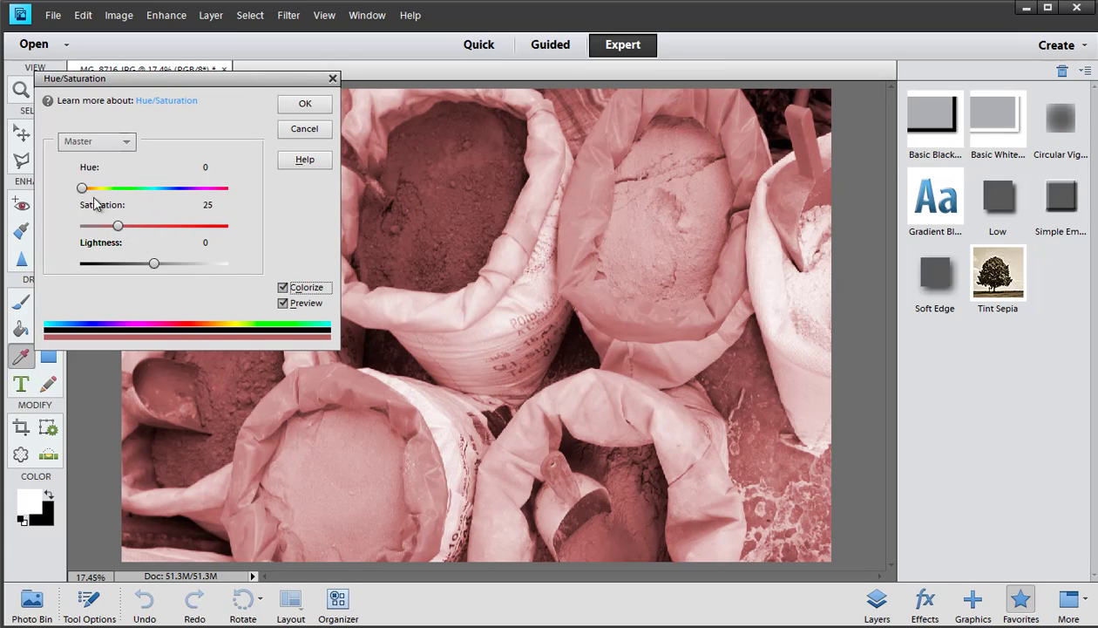
left_click_drag(84, 191, 97, 226)
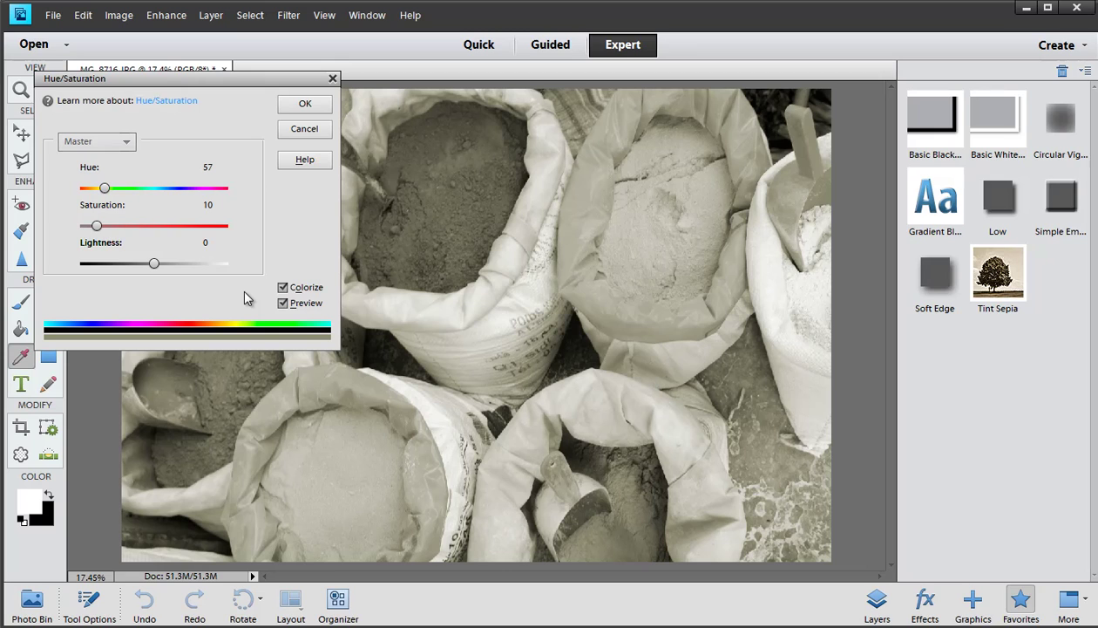
- Compare the colorized tint with the original photo using the preview, and turn Colorize off
left_click(282, 304)
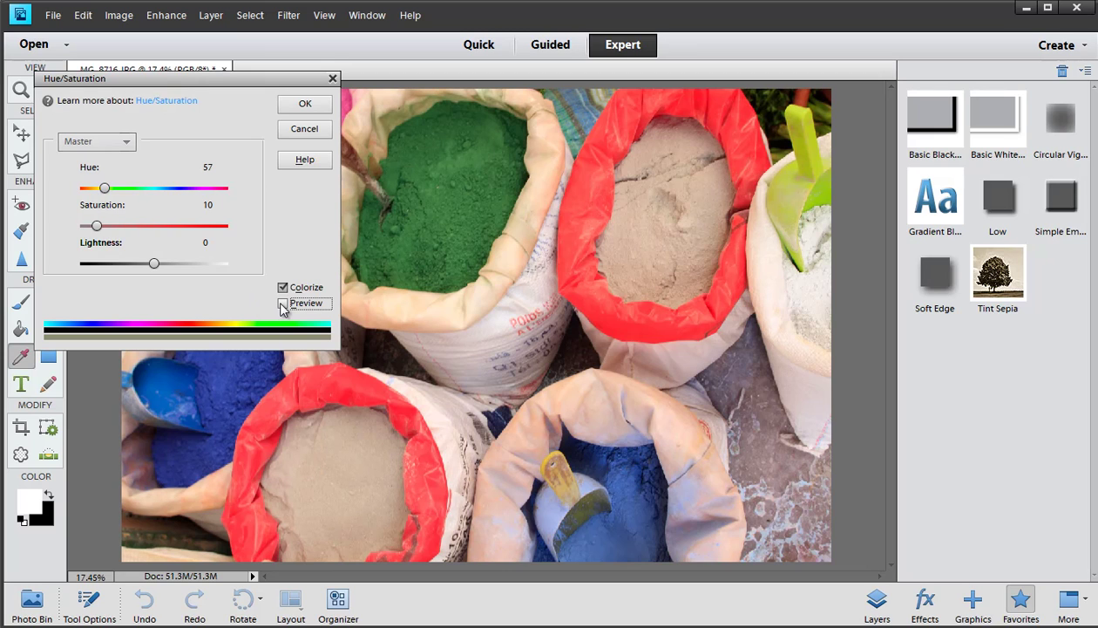
left_click(282, 304)
left_click(283, 305)
left_click(282, 305)
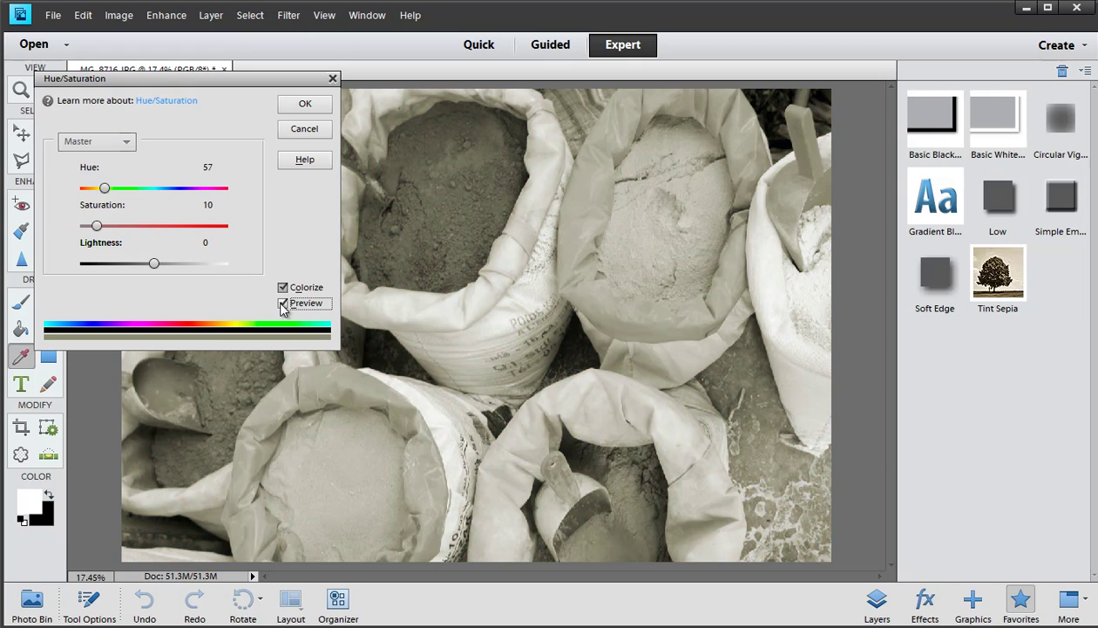
left_click(282, 288)
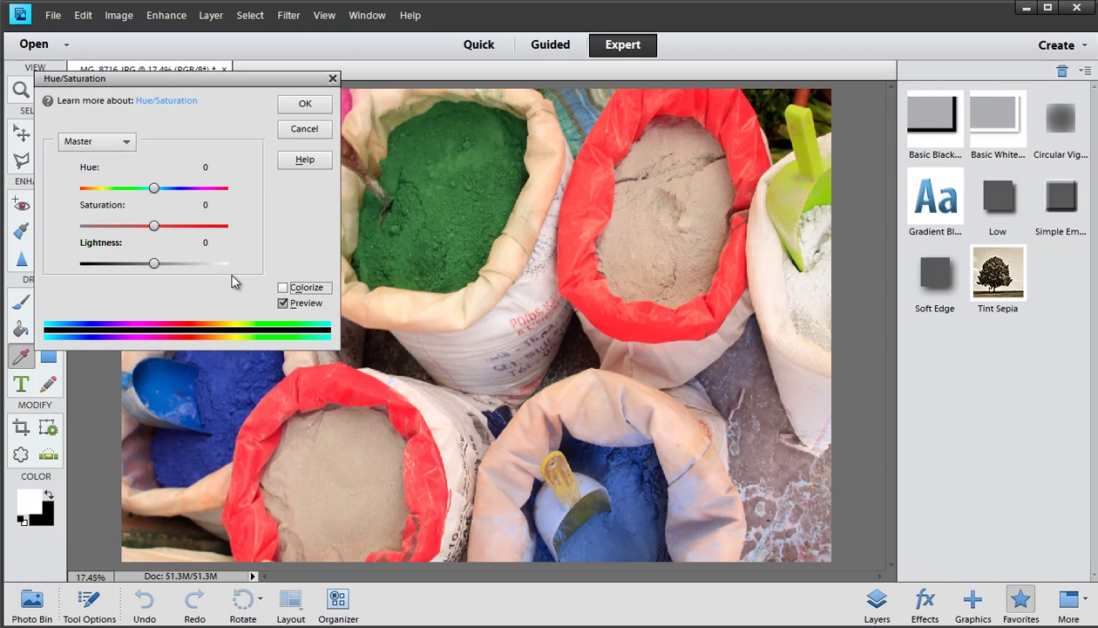
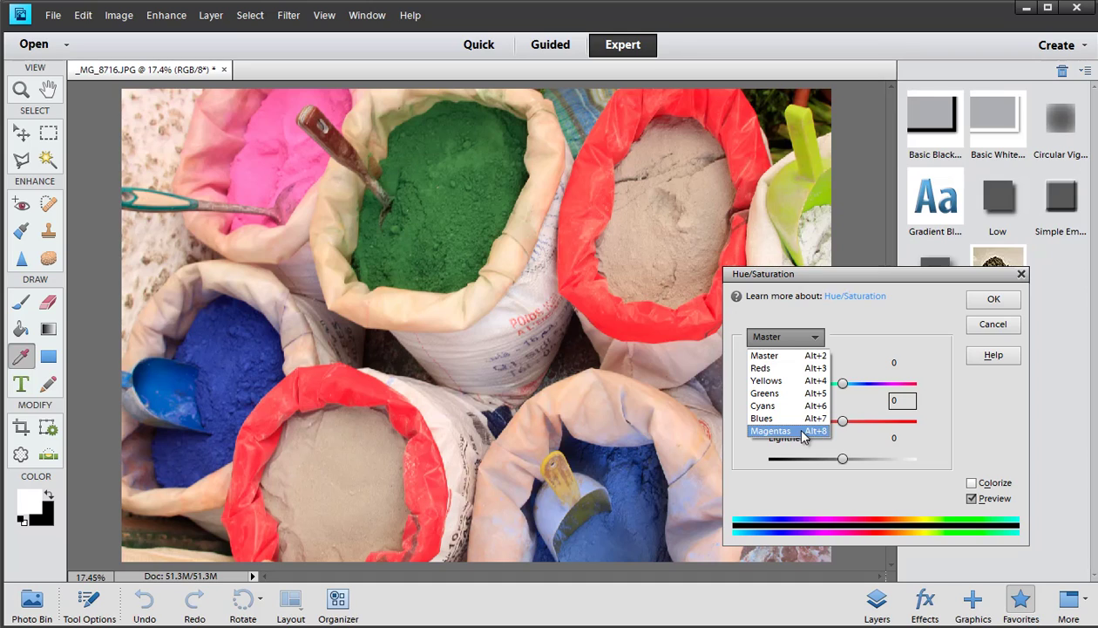
- Limit the Hue/Saturation adjustment to Greens and narrow its color range to 102°/106° and 123°\127°
key("Up")
key("Up")
key("Up")
key("Up")
left_click(774, 394)
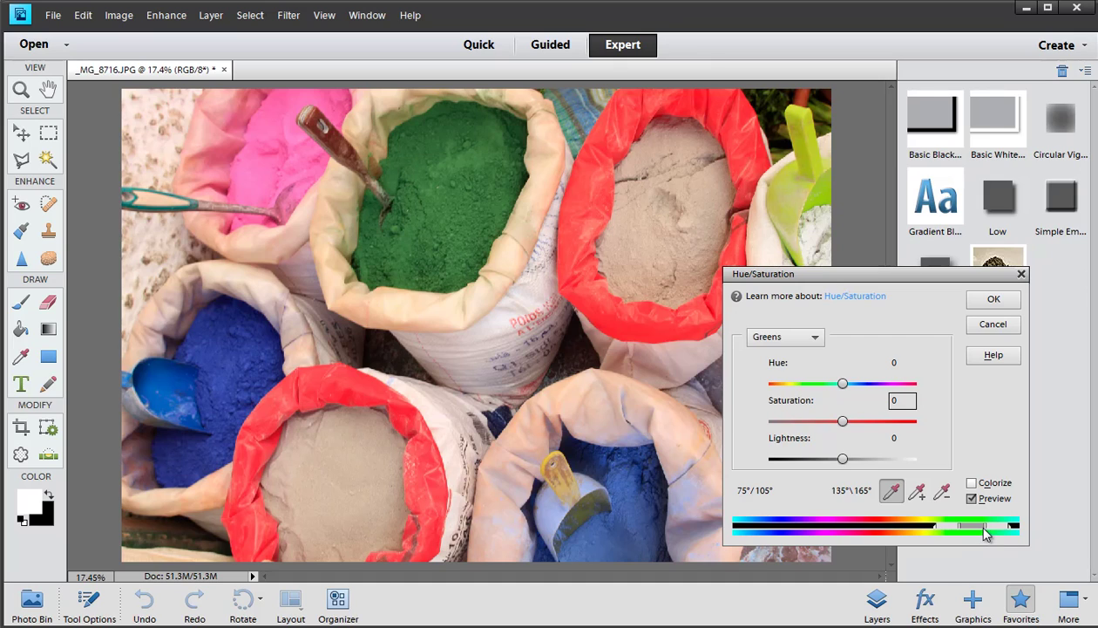
left_click(936, 526)
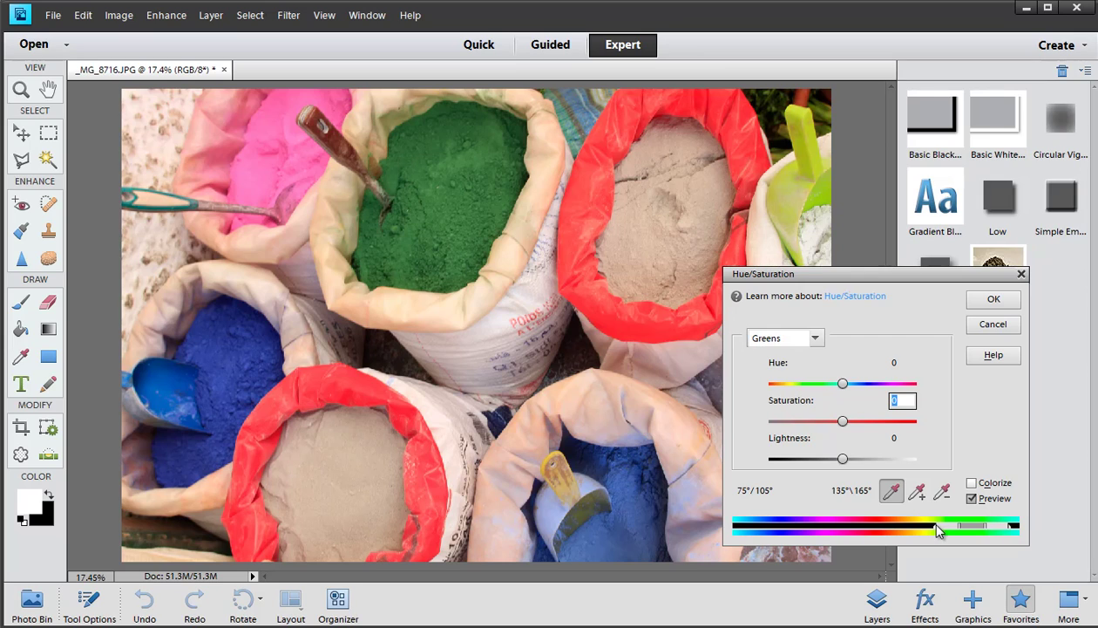
left_click_drag(944, 530, 970, 526)
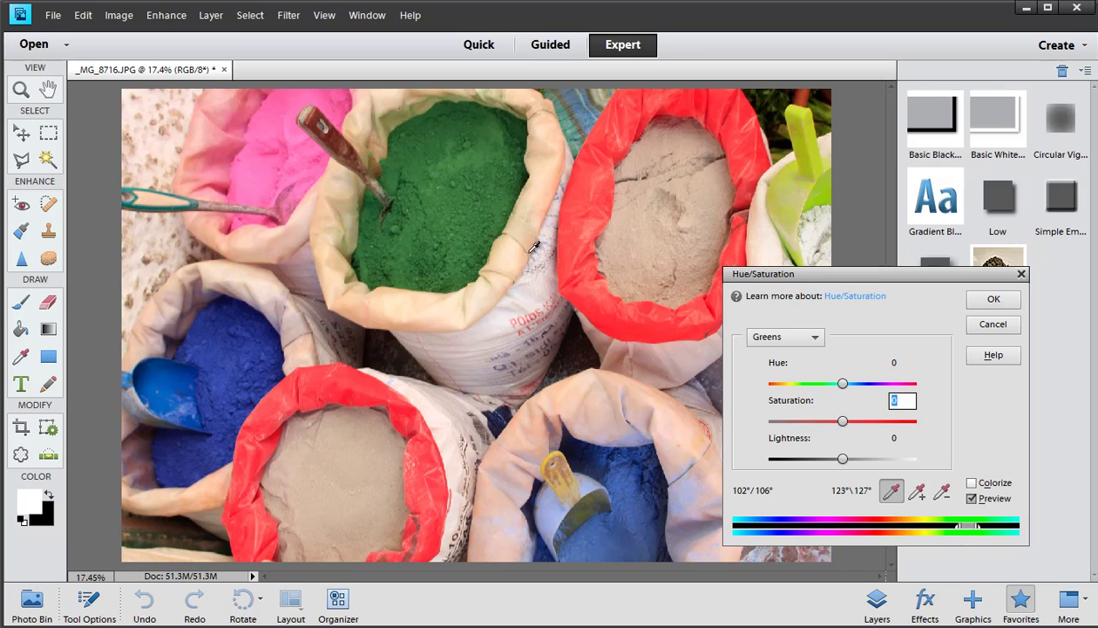
- Sample the green powder as the target color and try Saturation at +79, -27 and +54
left_click(485, 165)
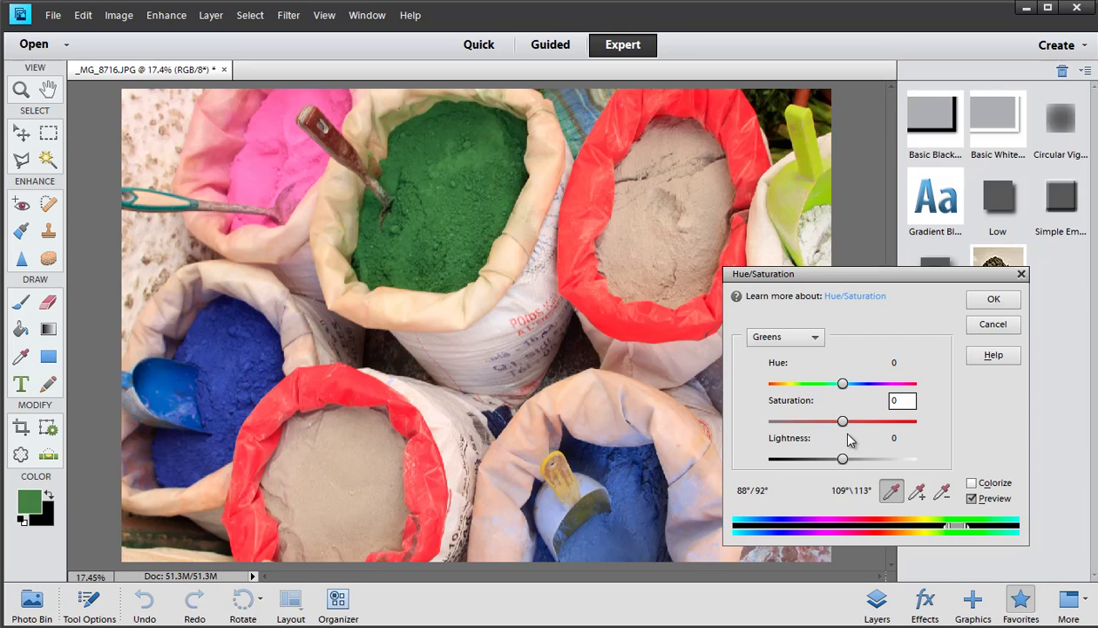
left_click_drag(842, 421, 901, 444)
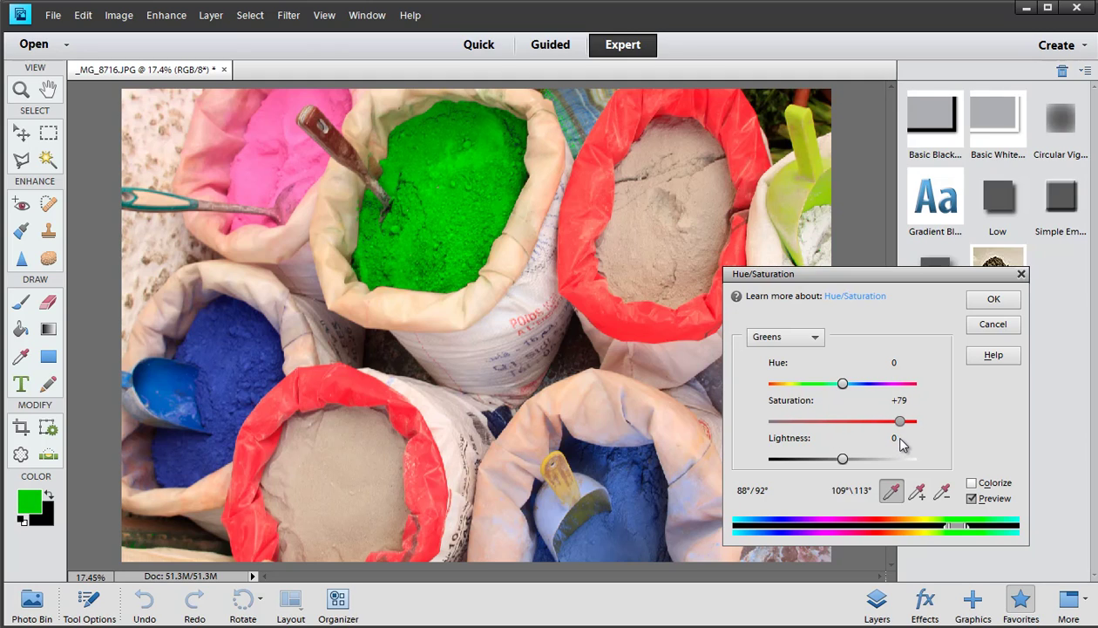
left_click_drag(900, 440, 823, 444)
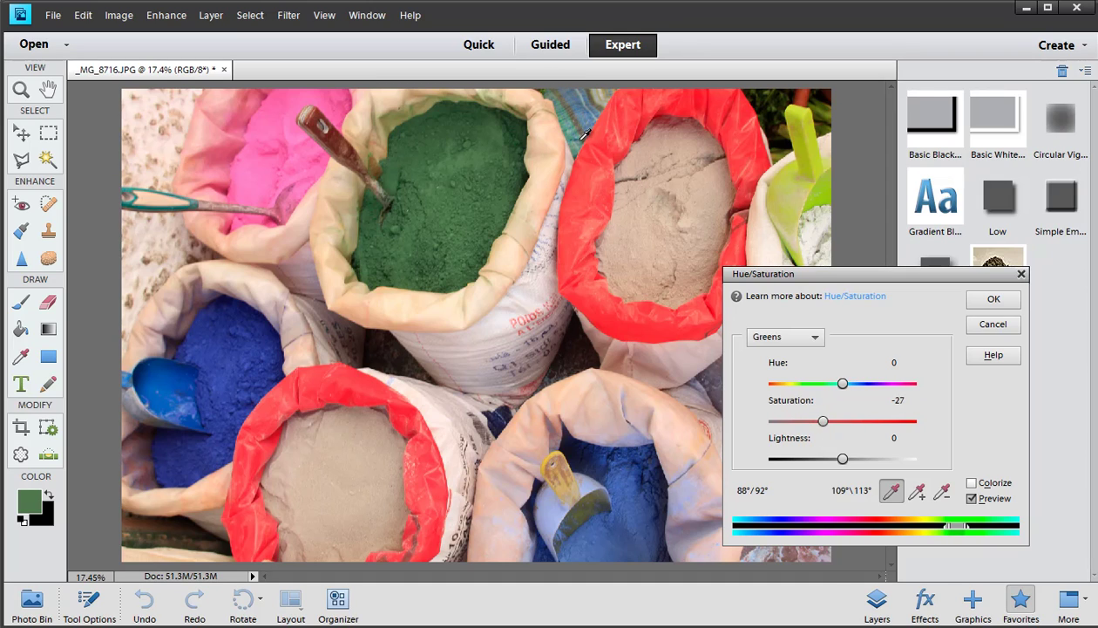
left_click_drag(823, 422, 885, 418)
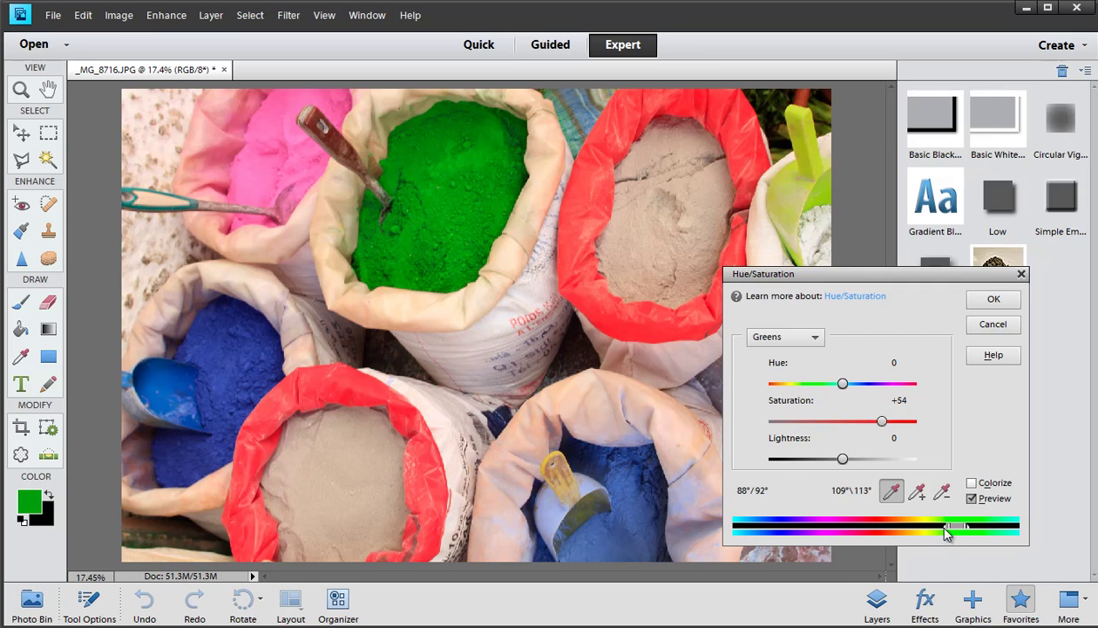
- Widen the Greens range to 65°/92° and 109°\144°, try Saturation at +32, and cancel the adjustment
left_click_drag(947, 534, 999, 534)
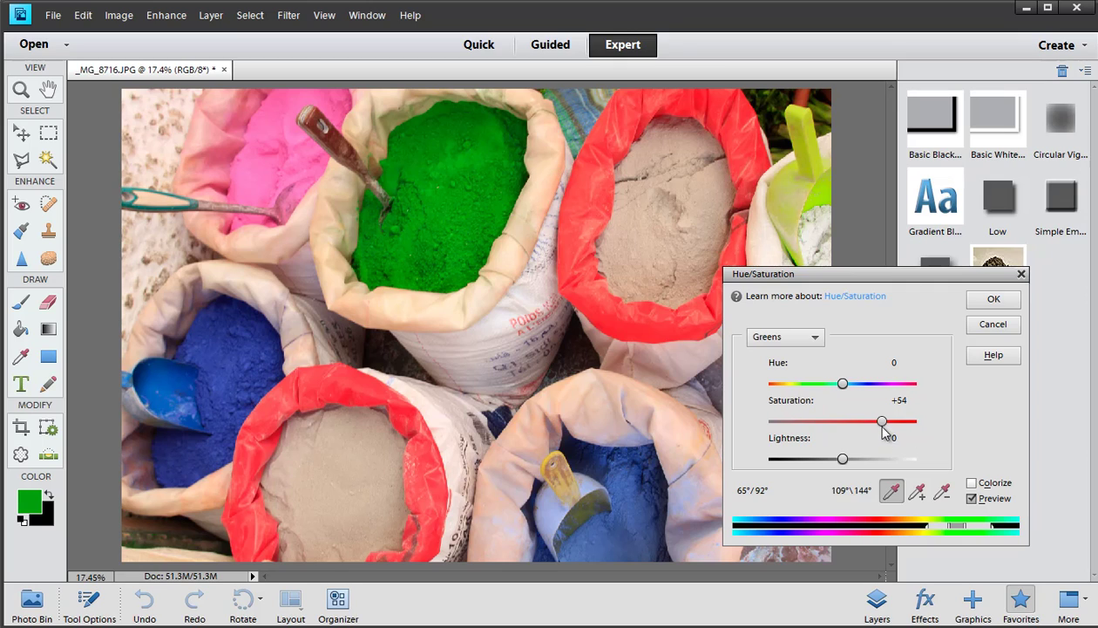
left_click_drag(881, 422, 865, 422)
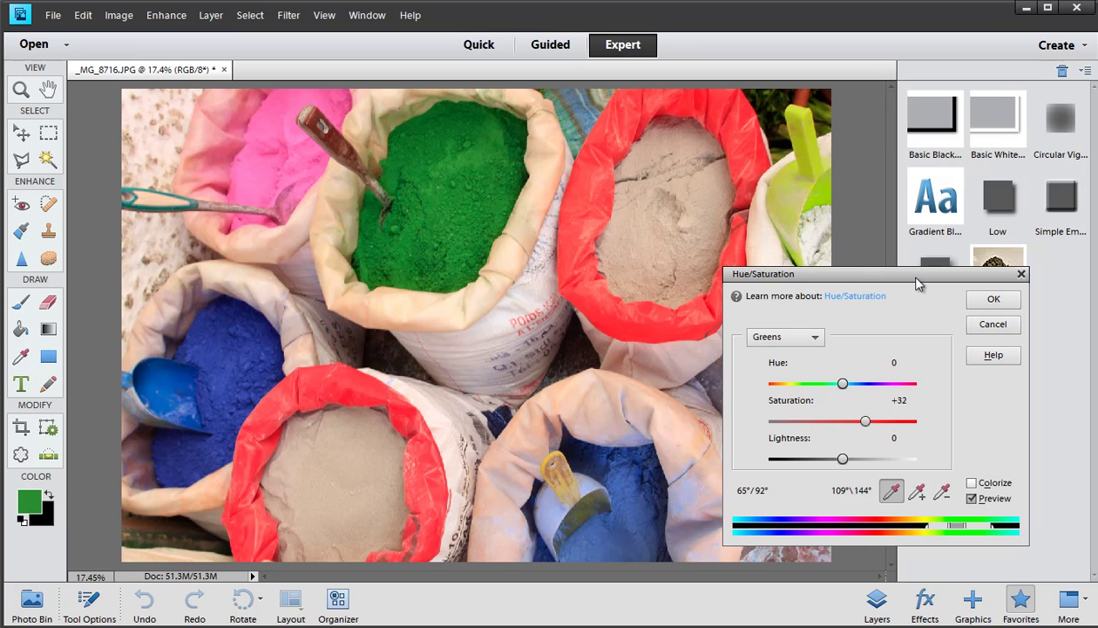
left_click_drag(911, 284, 196, 333)
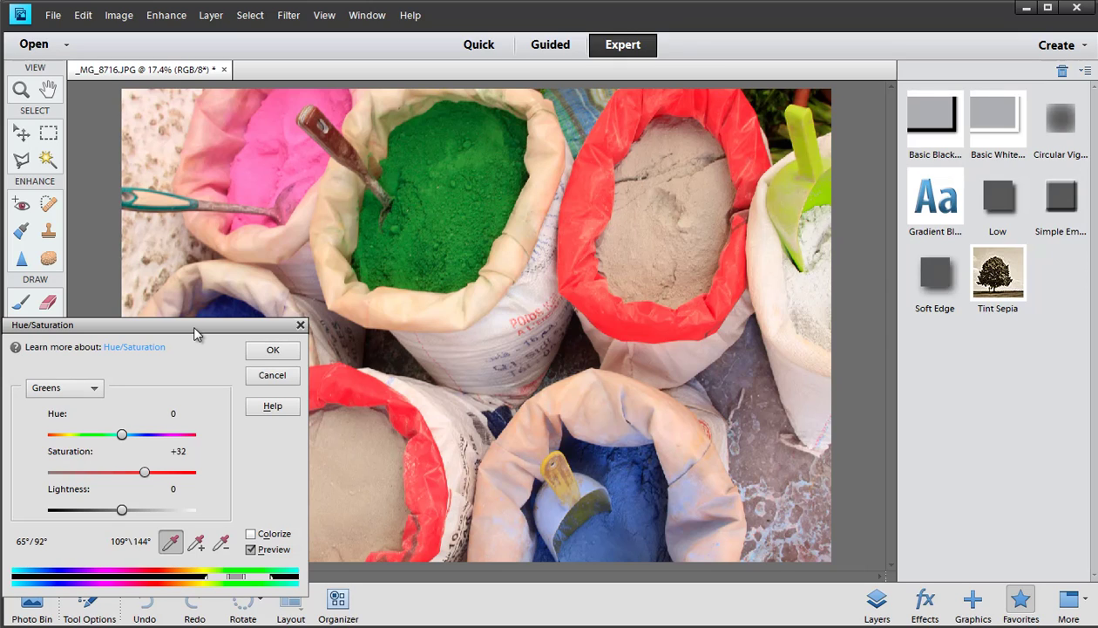
left_click(262, 374)
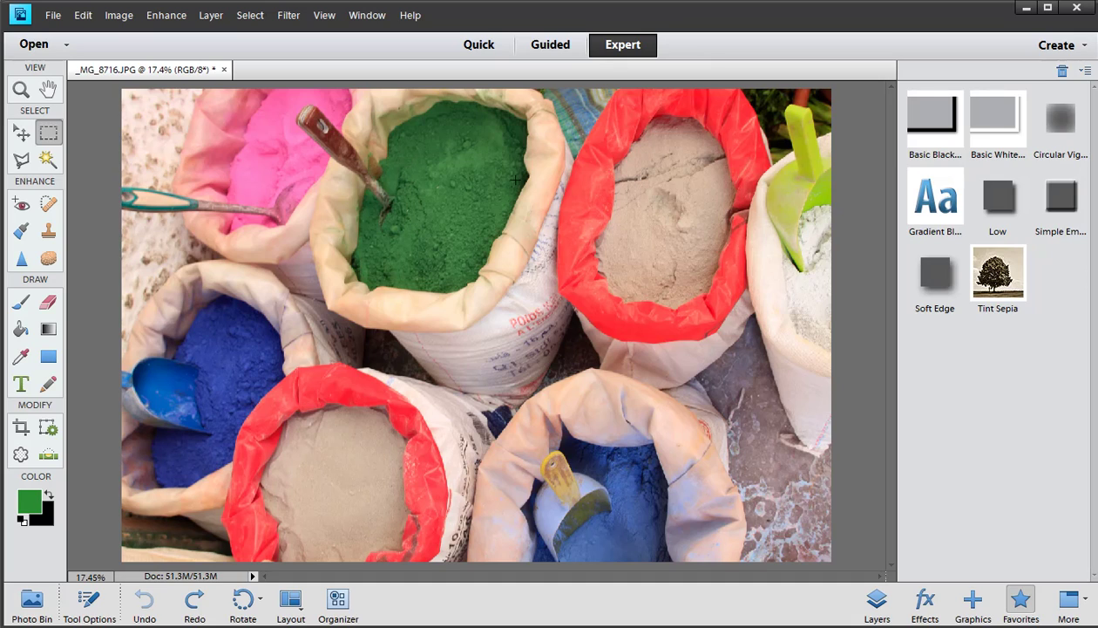
- Draw a freehand Lasso selection around the green powder, following the rim of its sack
left_click(23, 162)
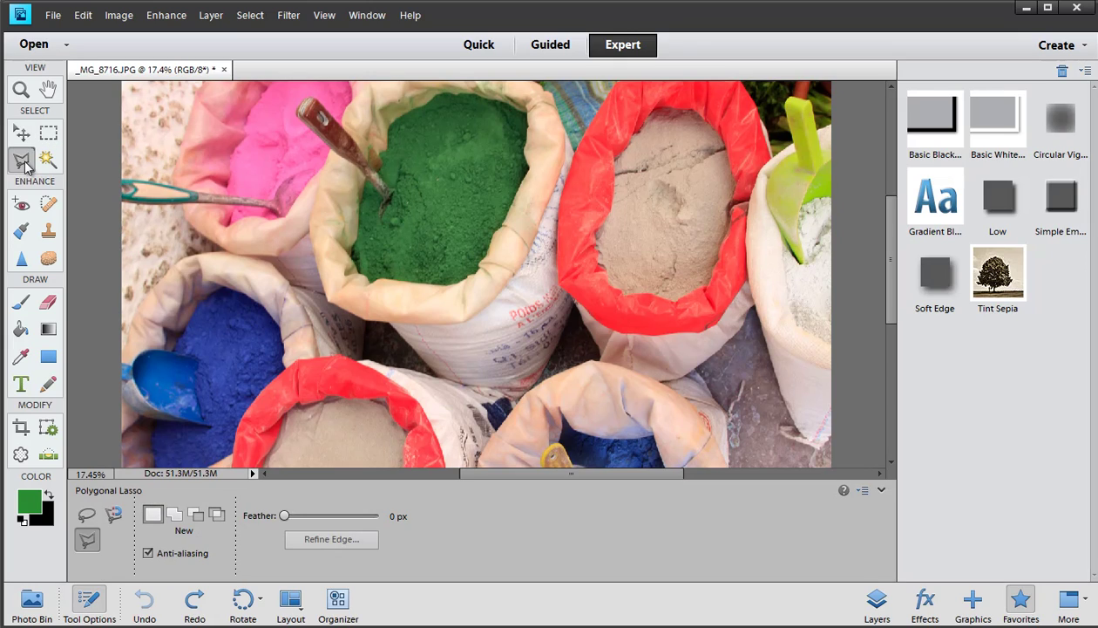
left_click(85, 516)
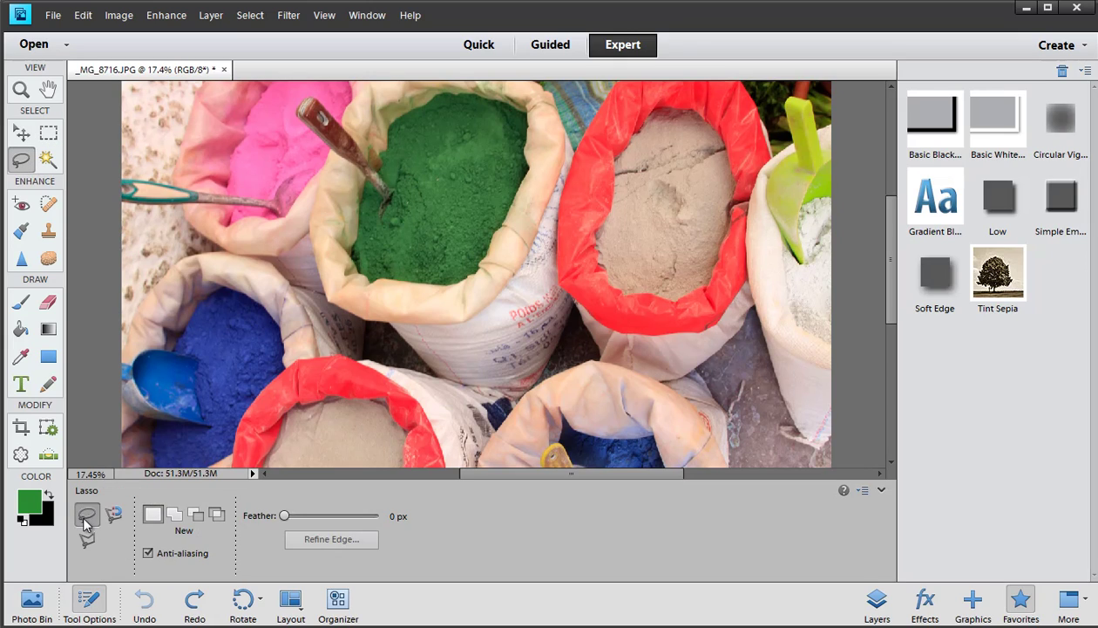
left_click(107, 609)
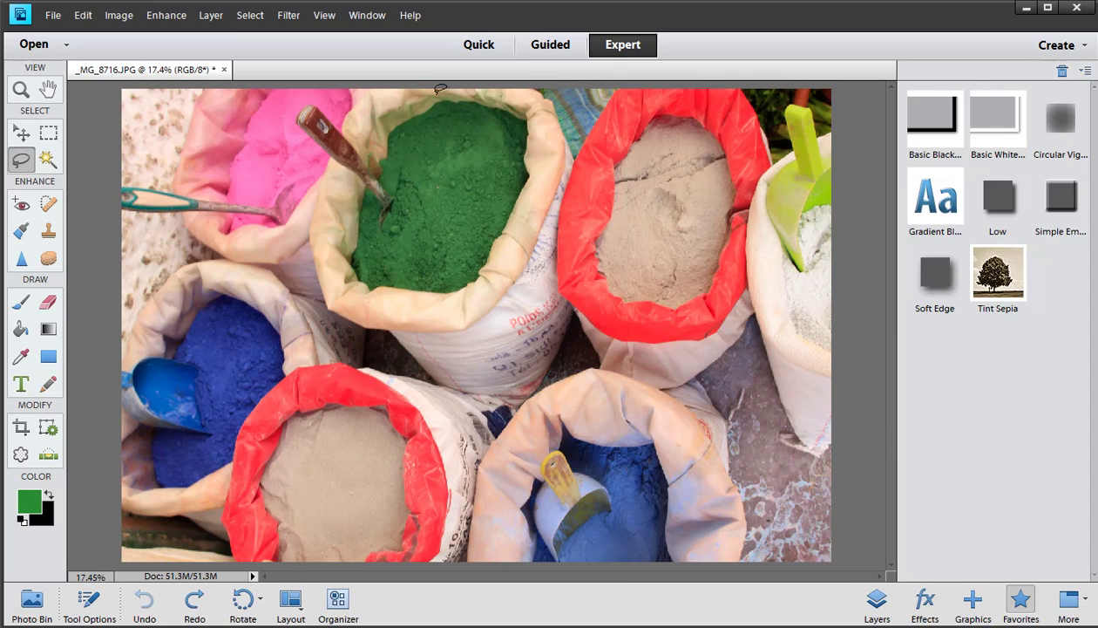
mouse_move(403, 86)
left_mouse_down()
mouse_move(351, 136)
mouse_move(329, 223)
mouse_move(331, 277)
mouse_move(379, 306)
mouse_move(454, 312)
mouse_move(492, 290)
mouse_move(550, 193)
mouse_move(557, 142)
mouse_move(540, 90)
left_mouse_up()
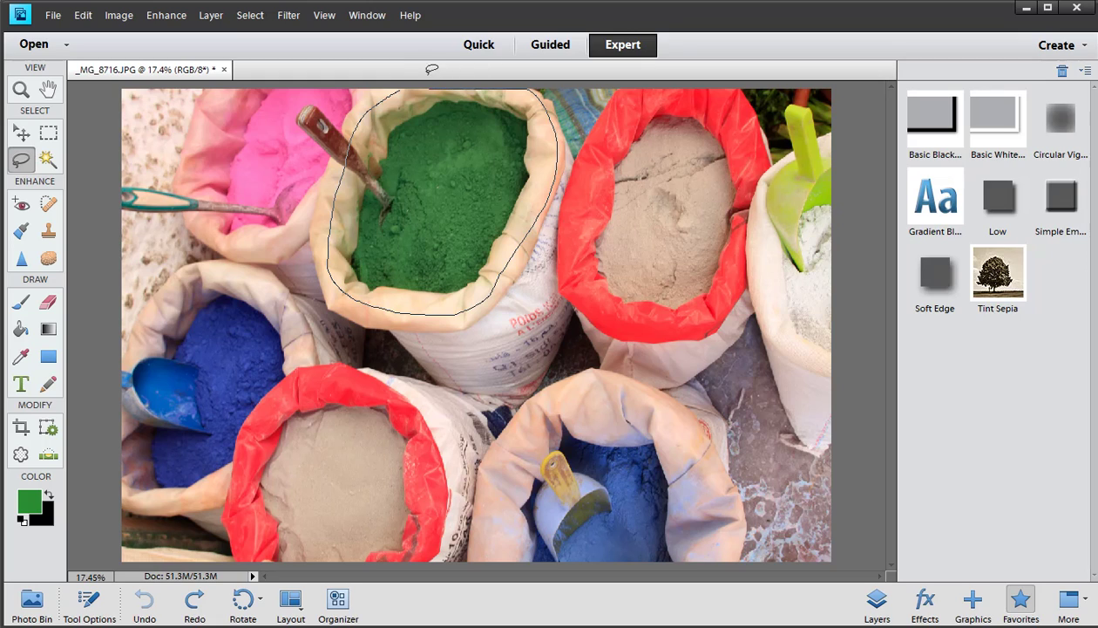
left_click_drag(403, 77, 401, 80)
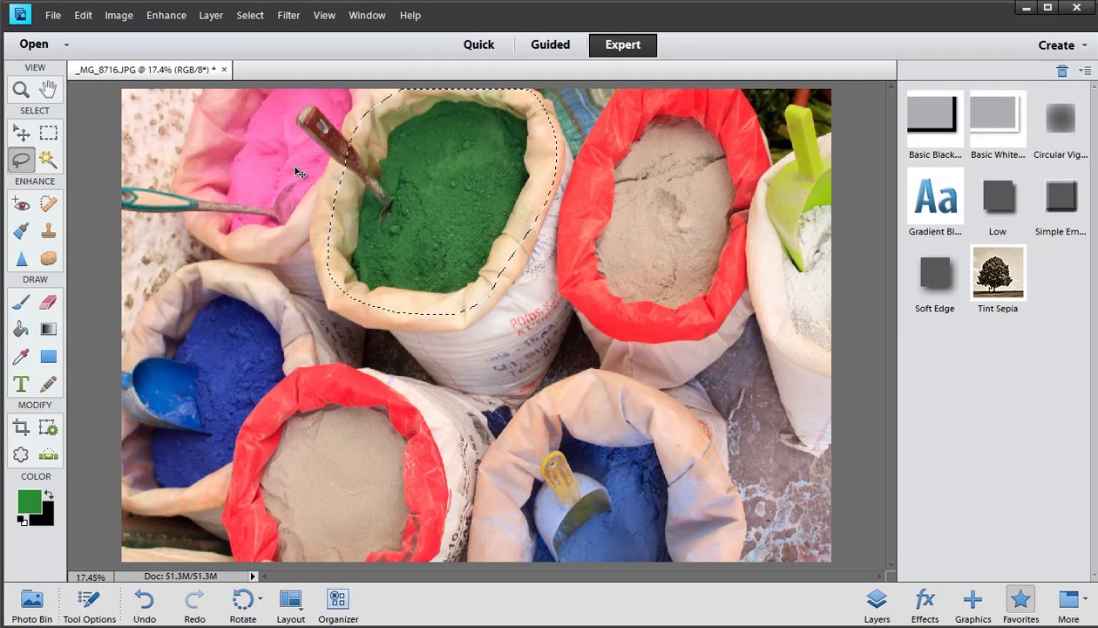
- Try Saturation at -12 on the selected green powder area with Hue/Saturation, and reset it to 0
key("ctrl+u")
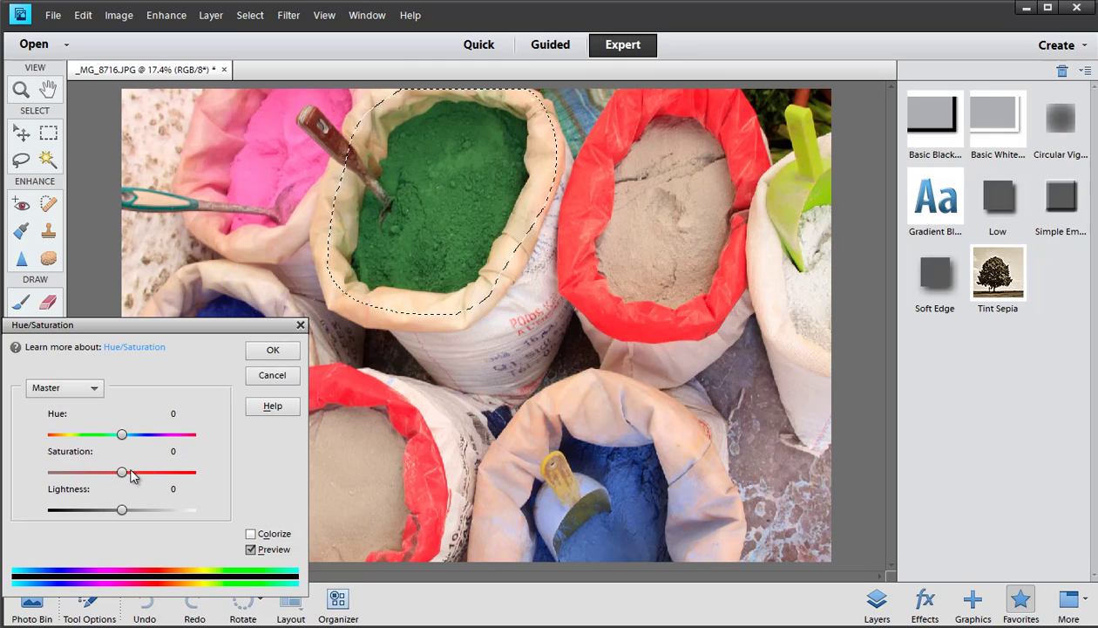
mouse_move(124, 476)
left_mouse_down()
mouse_move(176, 483)
mouse_move(77, 491)
mouse_move(120, 479)
left_mouse_up()
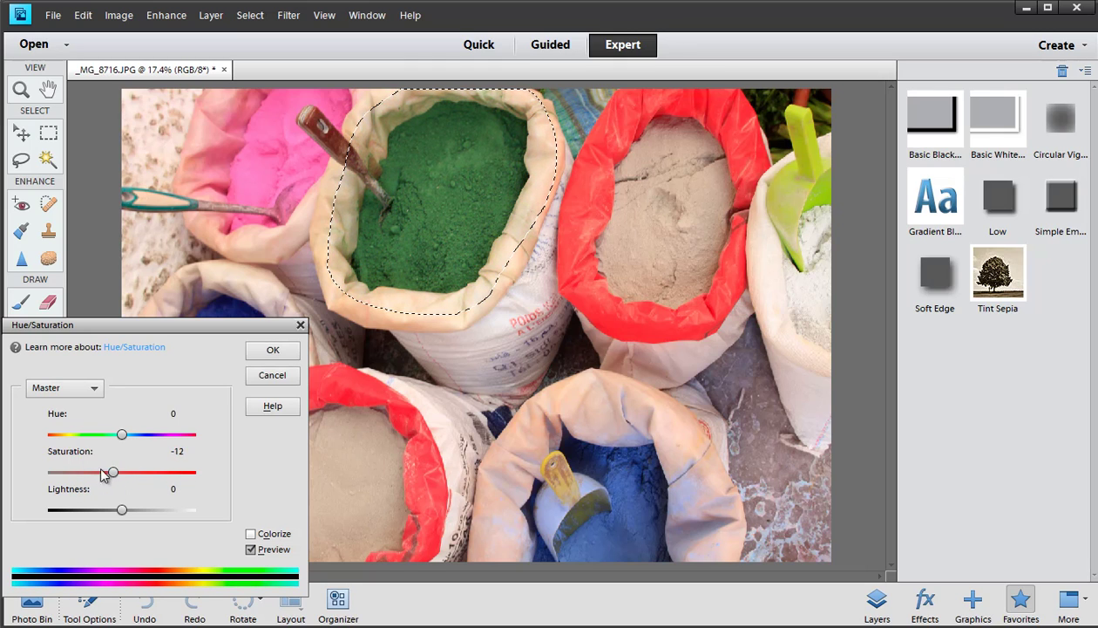
left_click(68, 450)
- Sample the green powder for the Greens range, try Saturation at -100 and +39, and cancel the adjustment
left_click(83, 390)
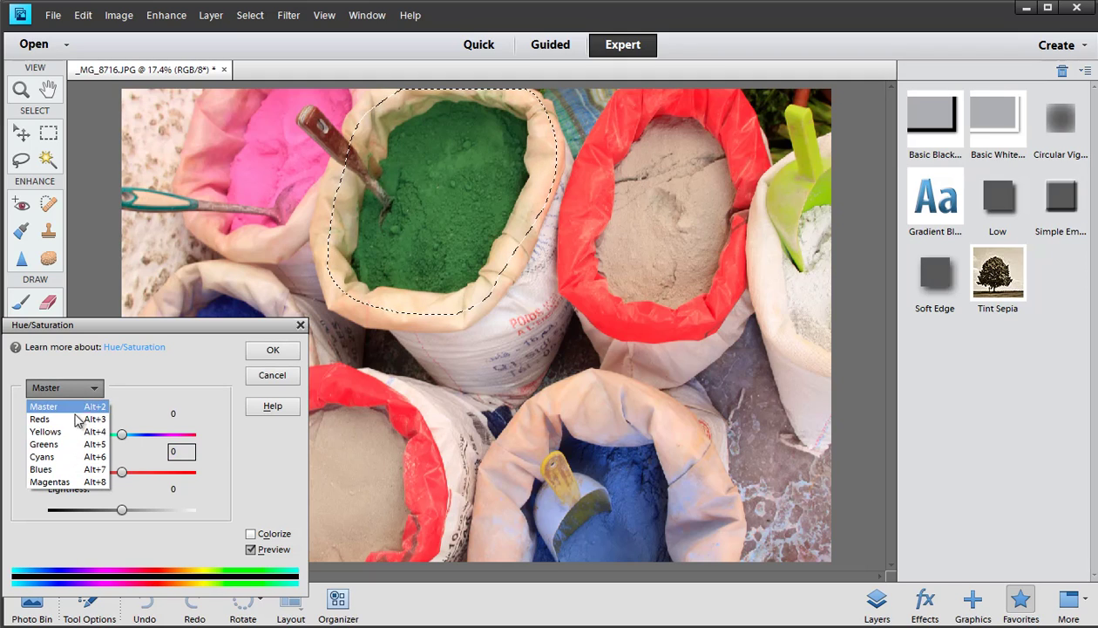
left_click(54, 445)
left_click(449, 179)
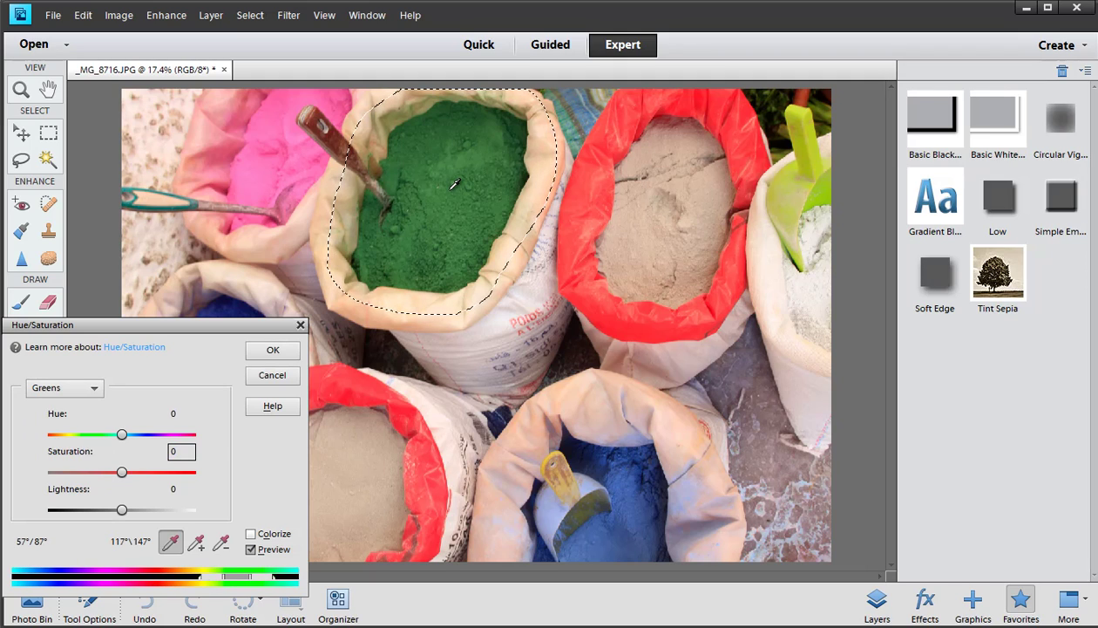
left_click_drag(122, 472, 50, 477)
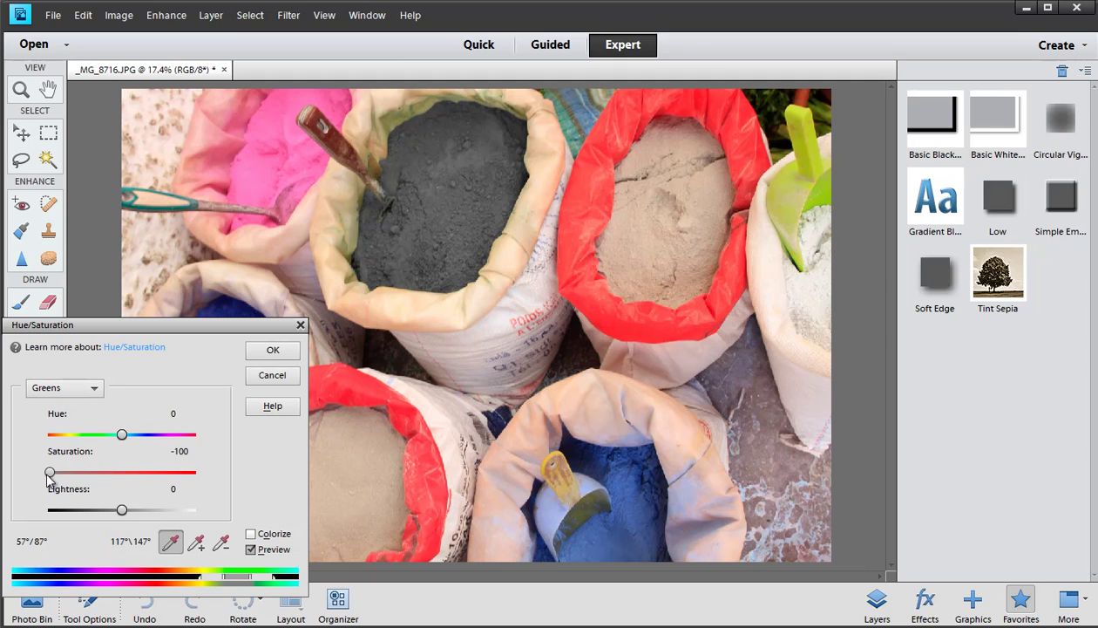
left_click_drag(49, 477, 152, 473)
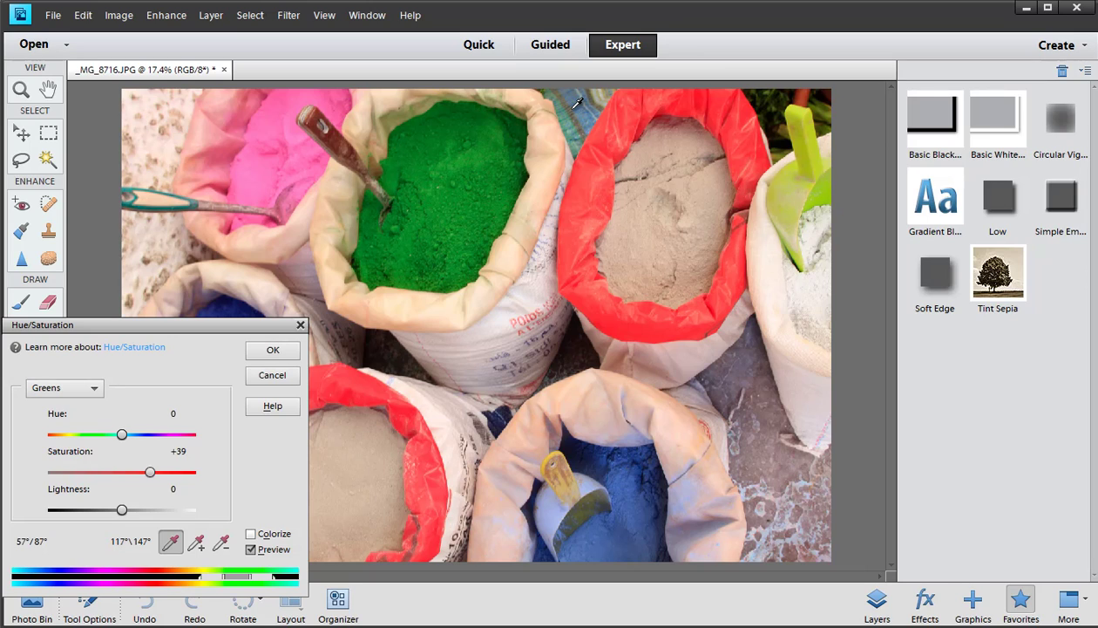
left_click(274, 376)
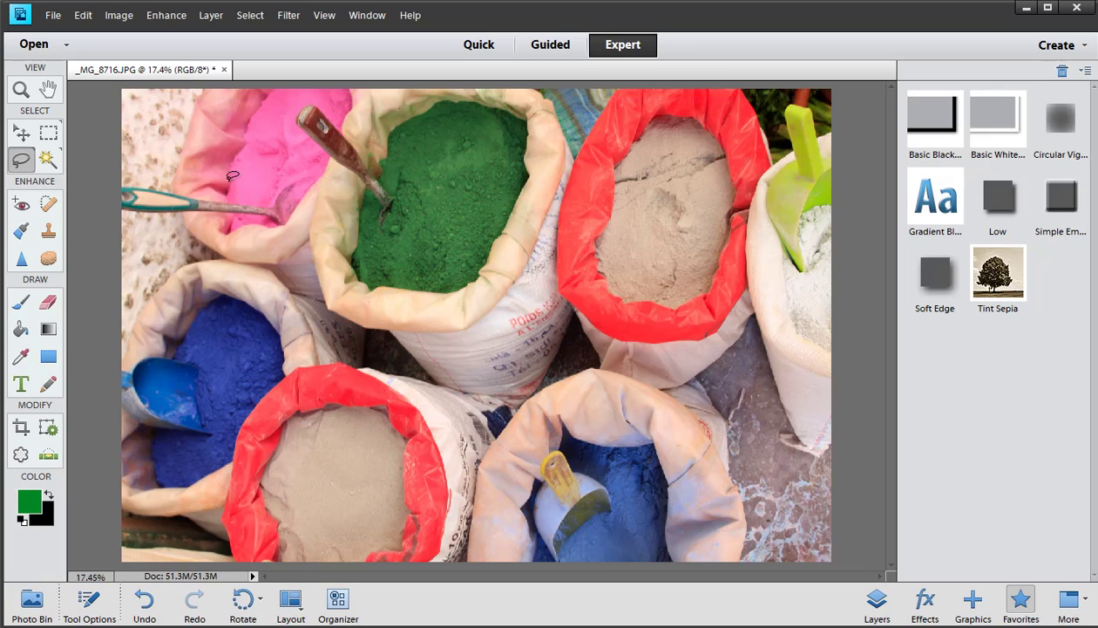
- Paint a 300 px Selection Brush selection over the green powder, and add the lime-green scoop to it
left_click(23, 161)
key("w")
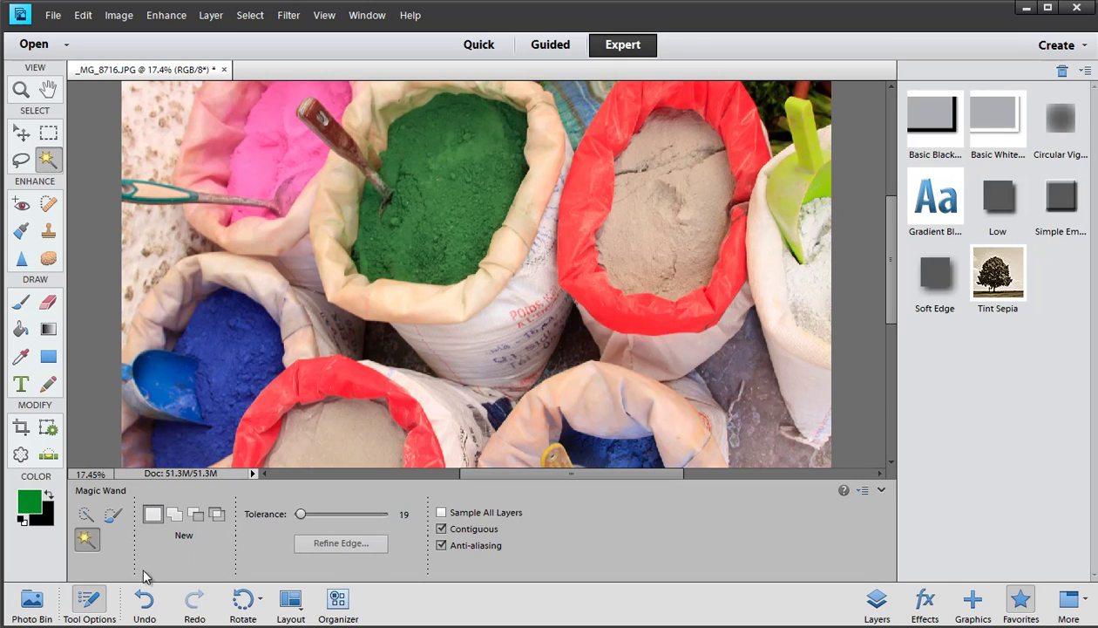
left_click(89, 514)
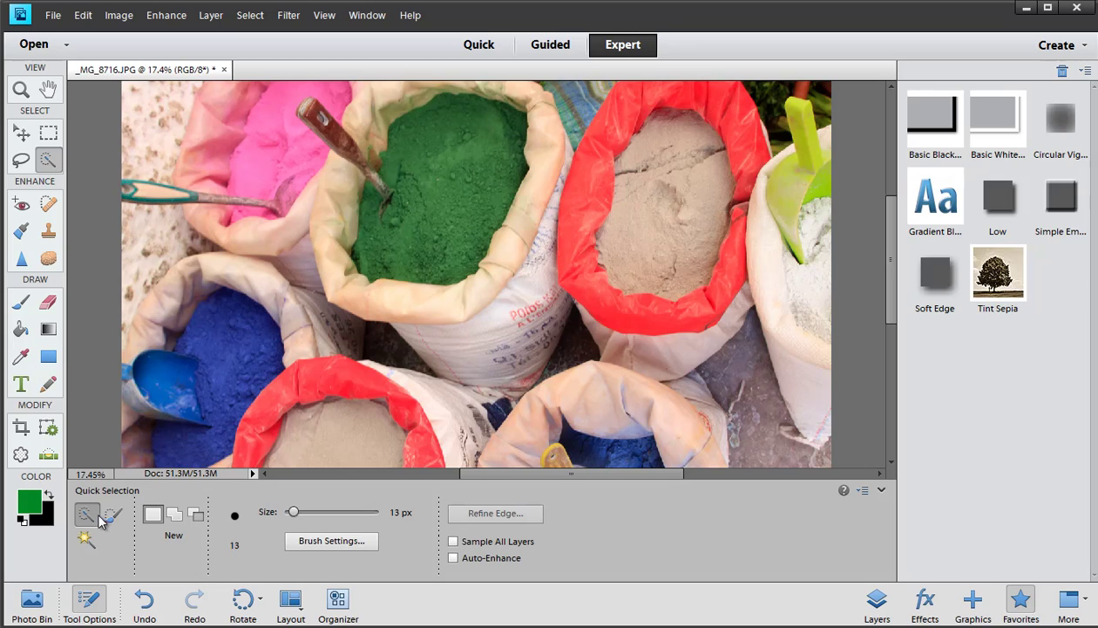
left_click(113, 518)
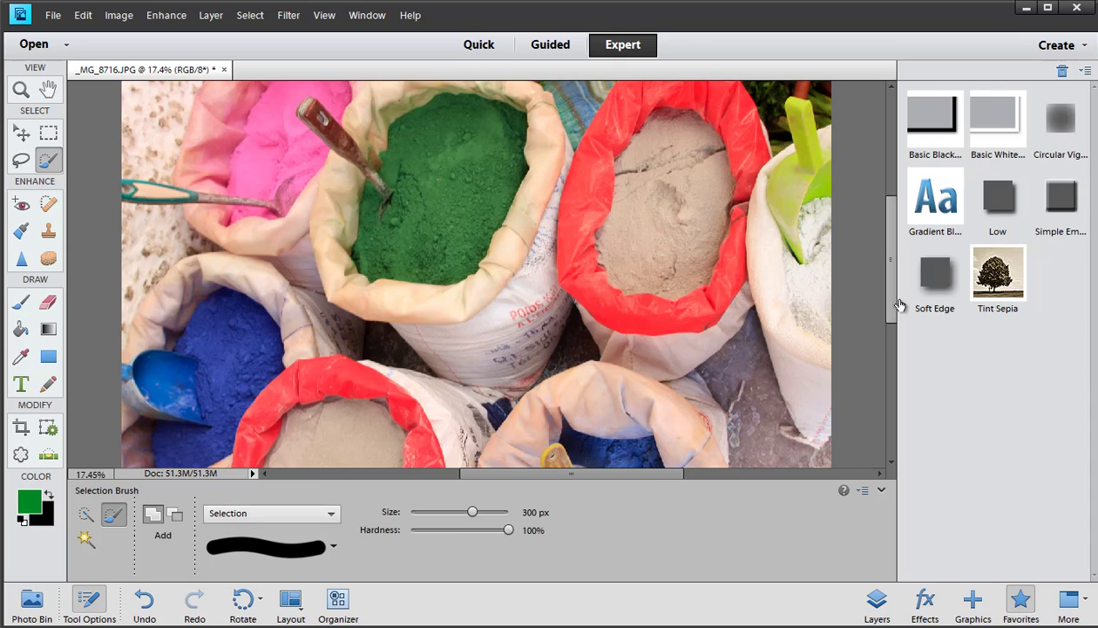
left_click(879, 603)
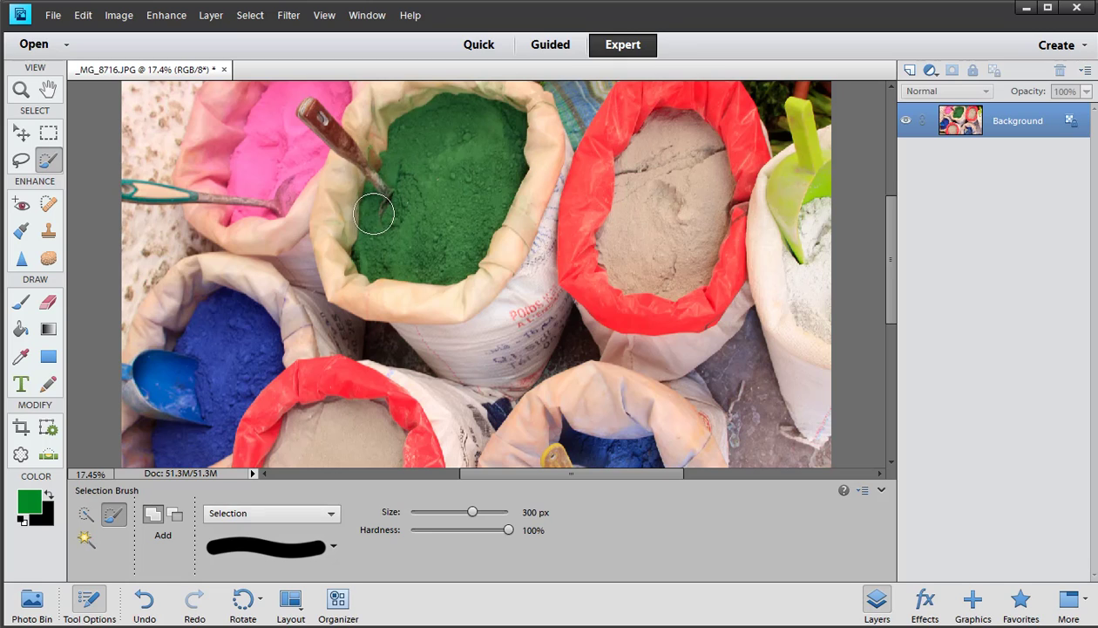
mouse_move(374, 214)
left_mouse_down()
mouse_move(388, 159)
mouse_move(396, 114)
mouse_move(430, 101)
mouse_move(500, 106)
mouse_move(517, 124)
mouse_move(512, 177)
mouse_move(465, 265)
mouse_move(439, 286)
mouse_move(399, 284)
mouse_move(361, 274)
mouse_move(348, 255)
mouse_move(373, 147)
mouse_move(427, 125)
mouse_move(483, 127)
mouse_move(493, 140)
mouse_move(433, 242)
mouse_move(384, 263)
mouse_move(369, 224)
mouse_move(460, 130)
mouse_move(383, 233)
mouse_move(420, 220)
mouse_move(445, 191)
mouse_move(452, 232)
left_mouse_up()
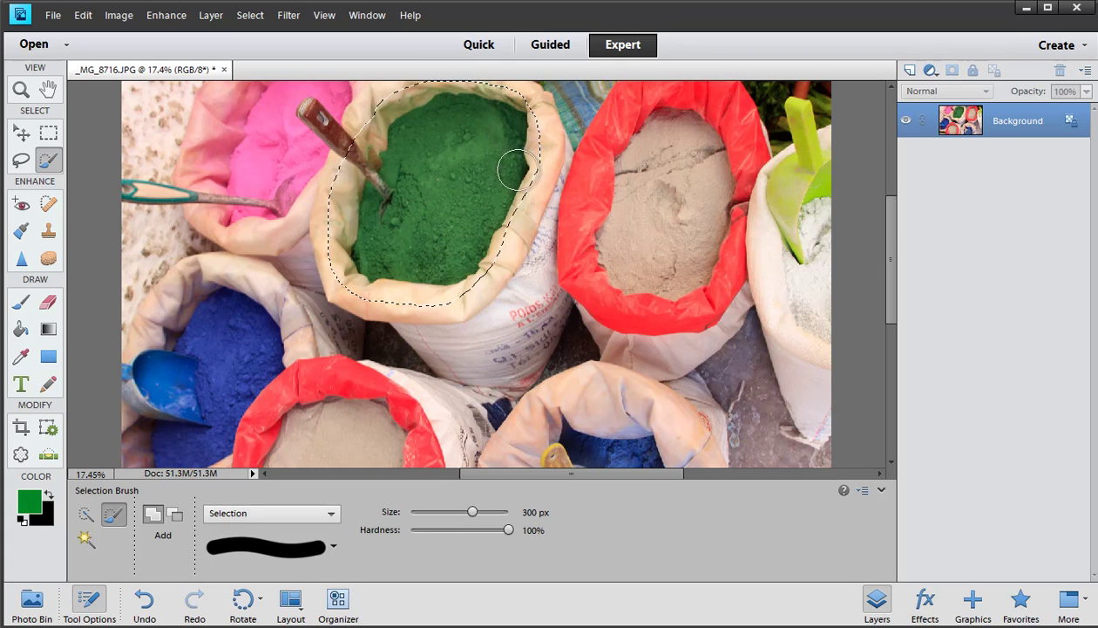
left_click_drag(518, 170, 452, 274)
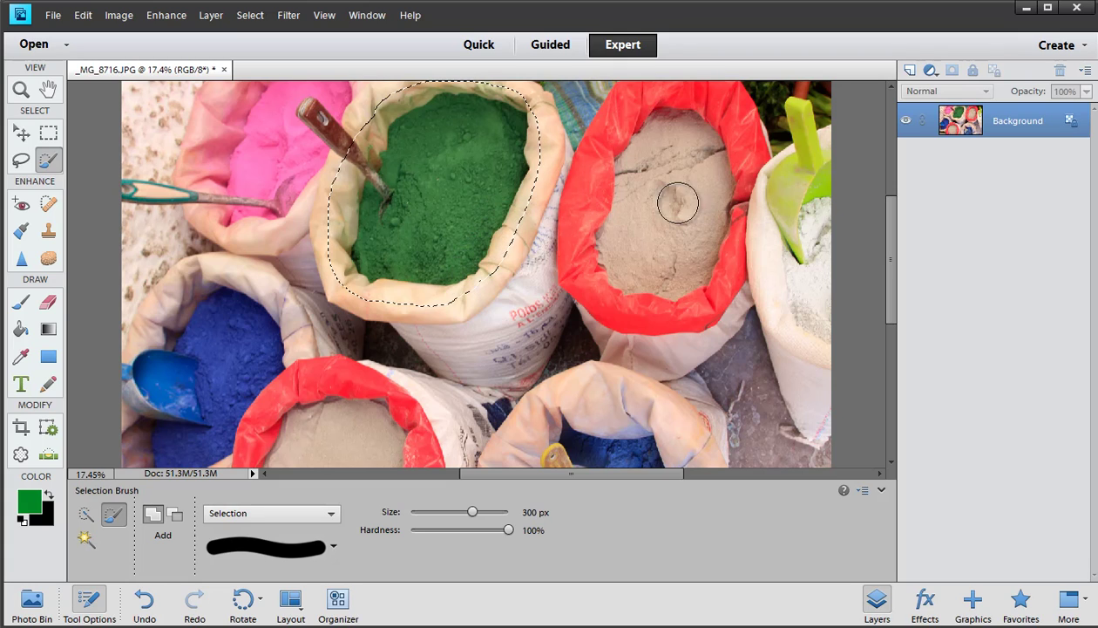
left_click(799, 113)
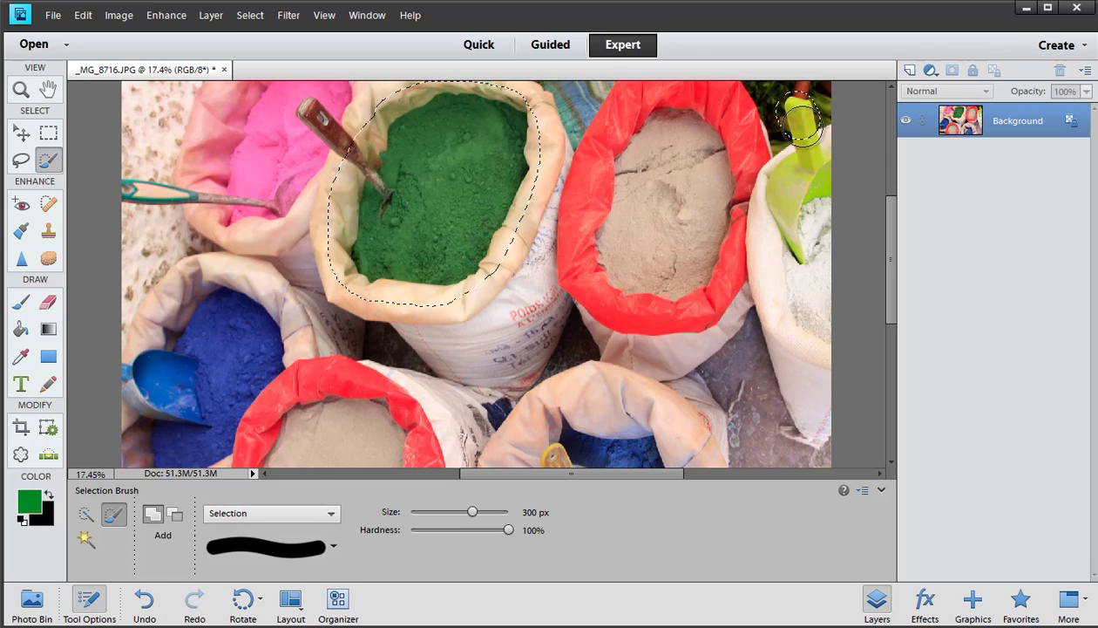
mouse_move(805, 122)
left_mouse_down()
mouse_move(817, 179)
mouse_move(802, 161)
mouse_move(783, 191)
mouse_move(806, 250)
mouse_move(804, 212)
mouse_move(822, 183)
mouse_move(780, 182)
left_mouse_up()
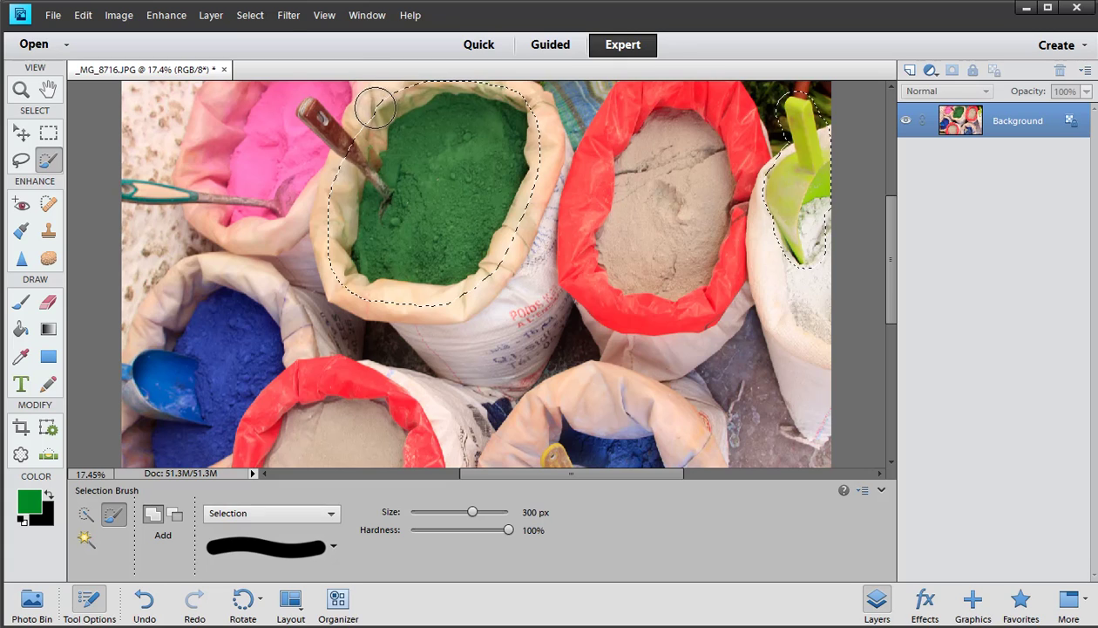
- Feather the selection around the green powder and scoop with a radius of 12 pixels
left_click(250, 15)
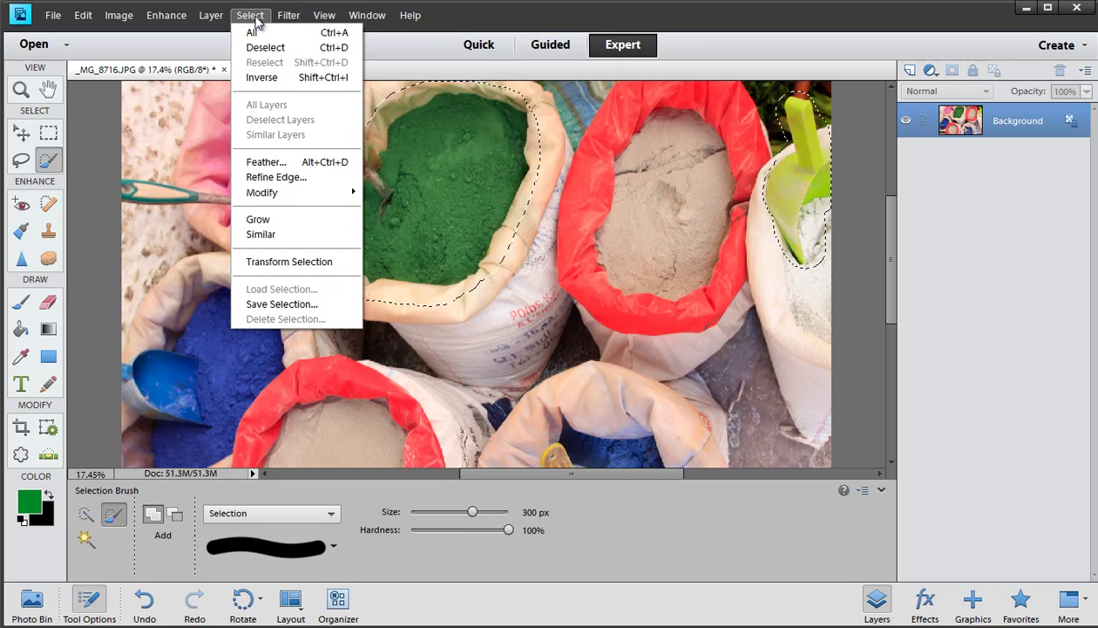
left_click(252, 163)
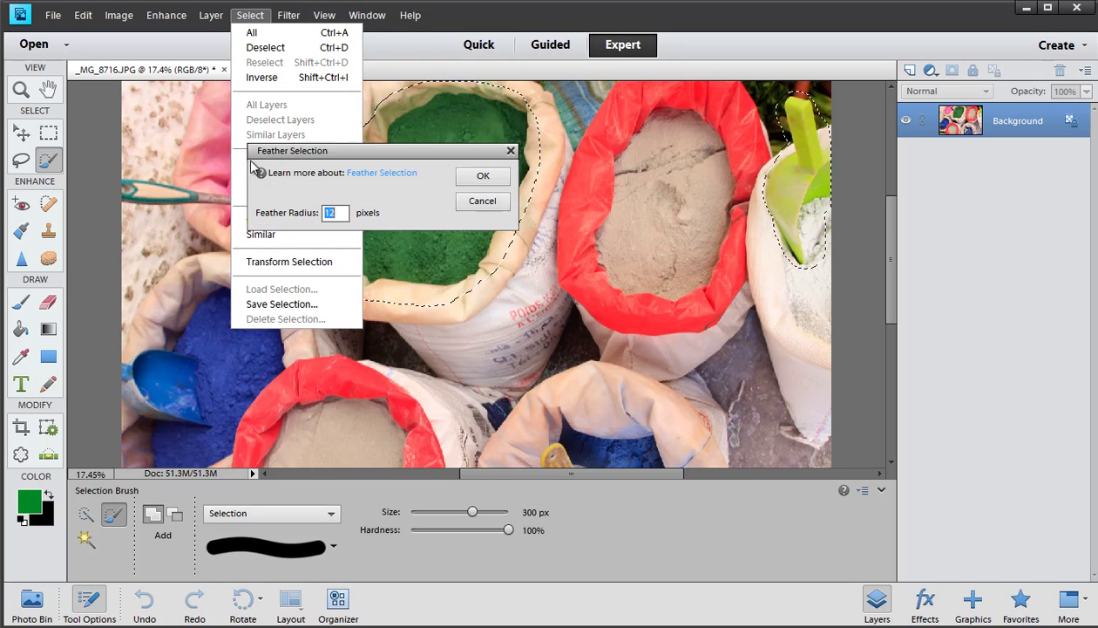
left_click_drag(282, 155, 155, 353)
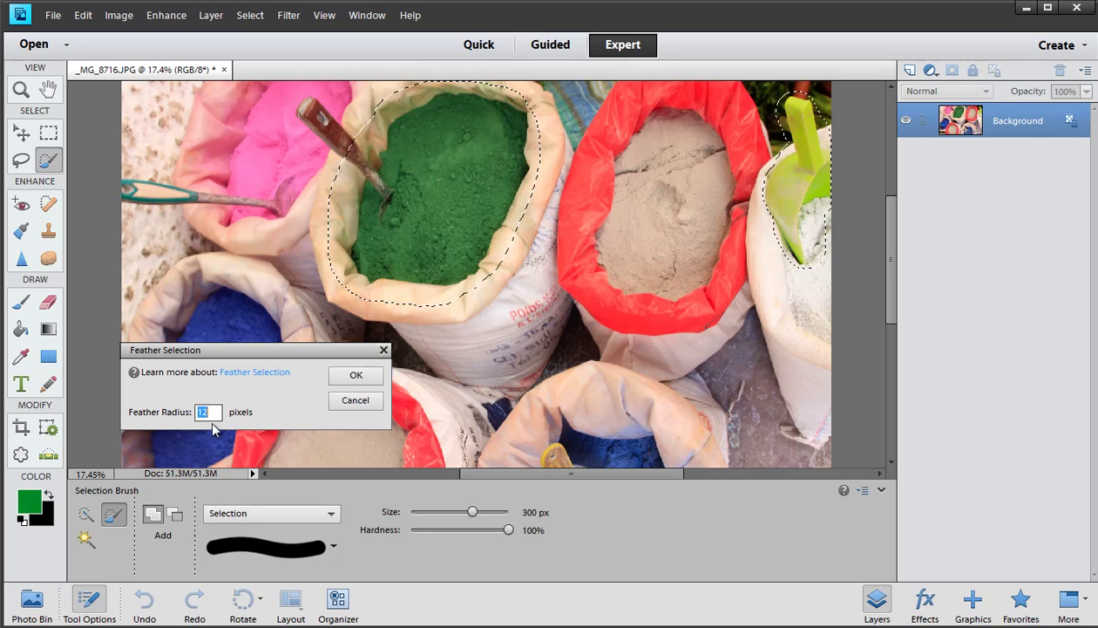
left_click(358, 376)
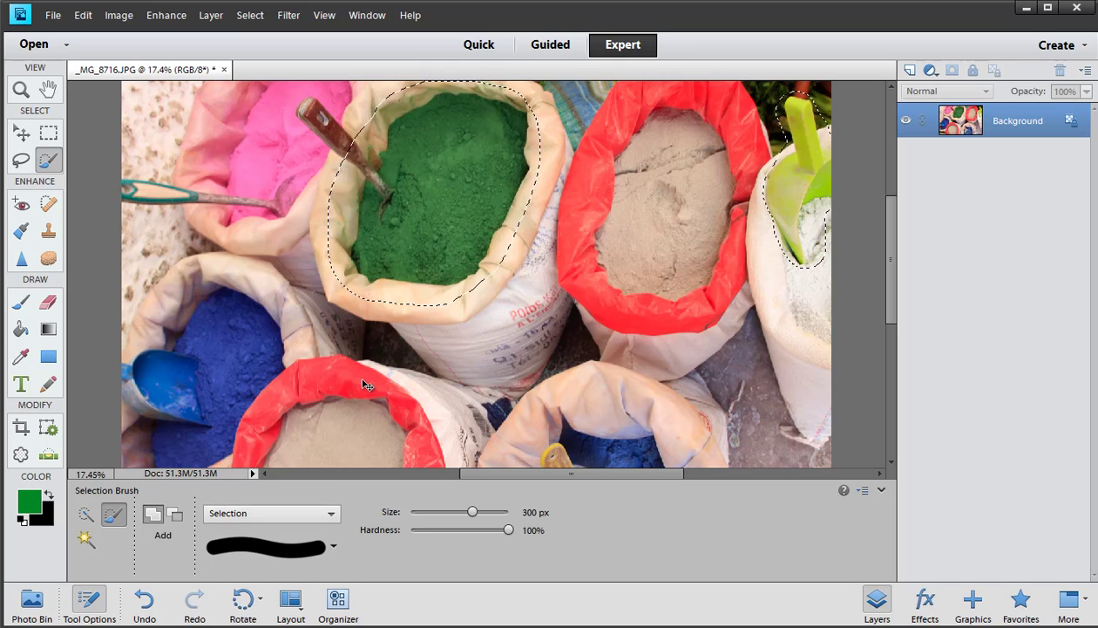
- Try Saturation at +34 and +52 on the feathered selection with its outline hidden, and cancel the Hue/Saturation adjustment
key("ctrl+u")
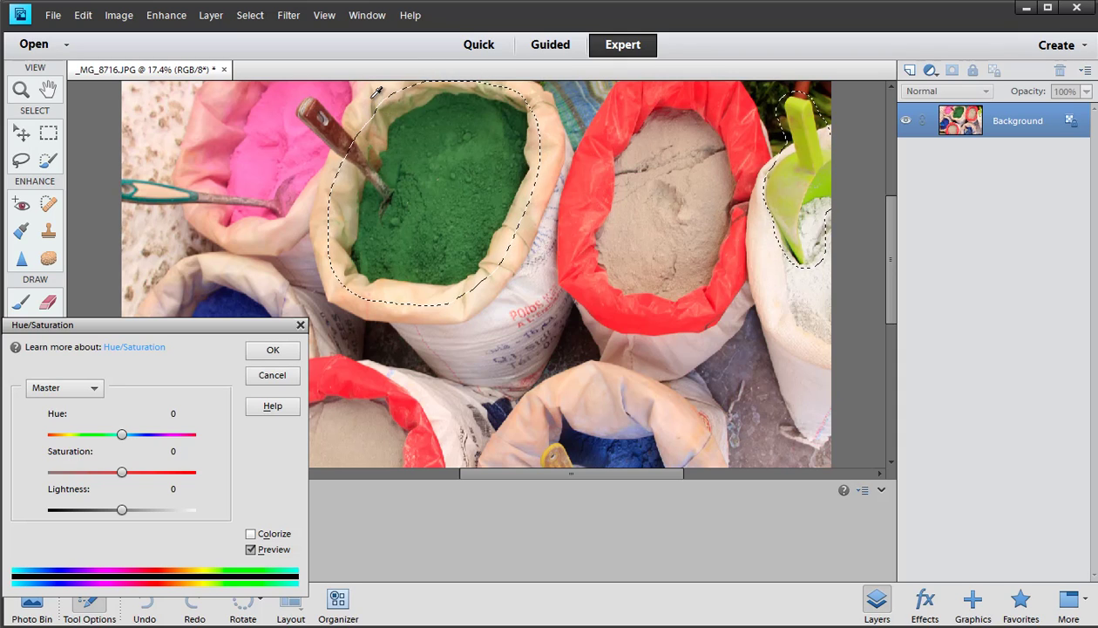
left_click_drag(121, 471, 148, 484)
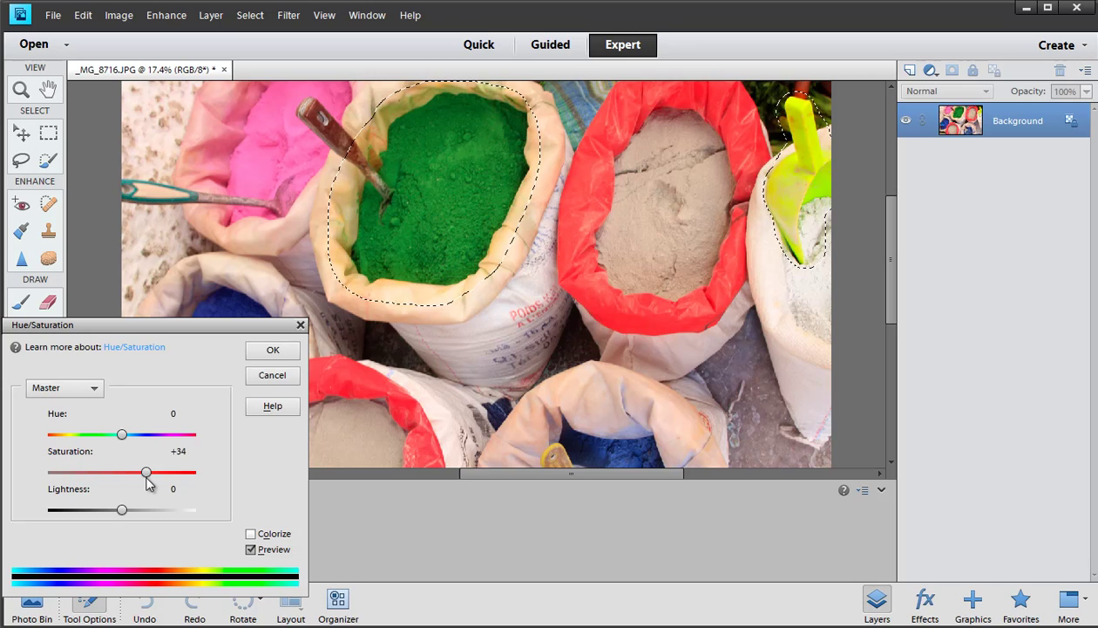
key("ctrl+h")
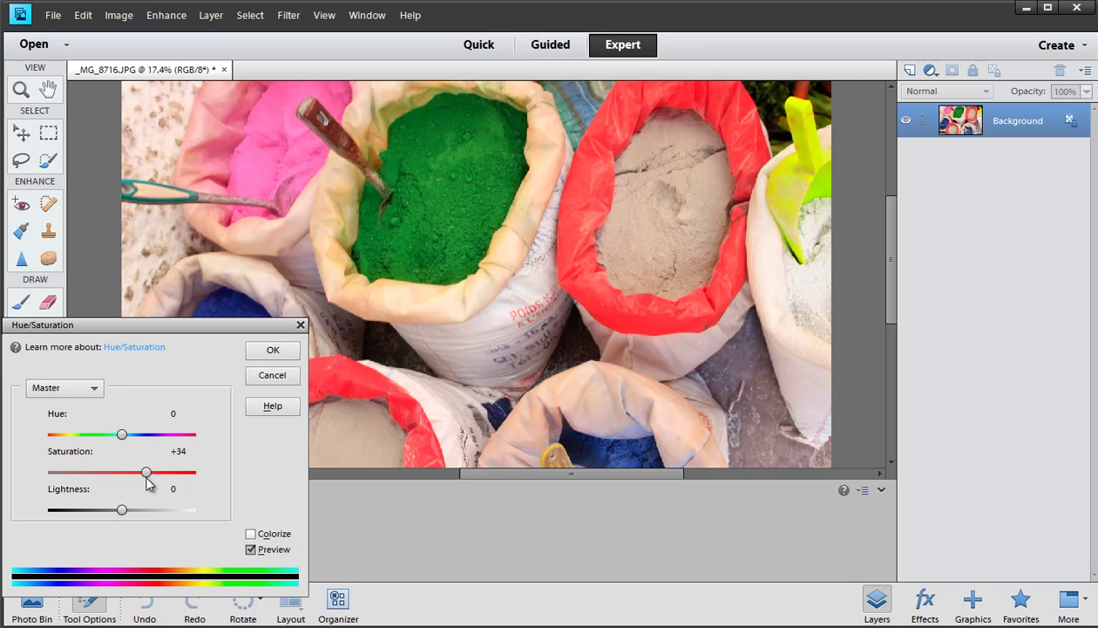
left_click_drag(152, 475, 159, 475)
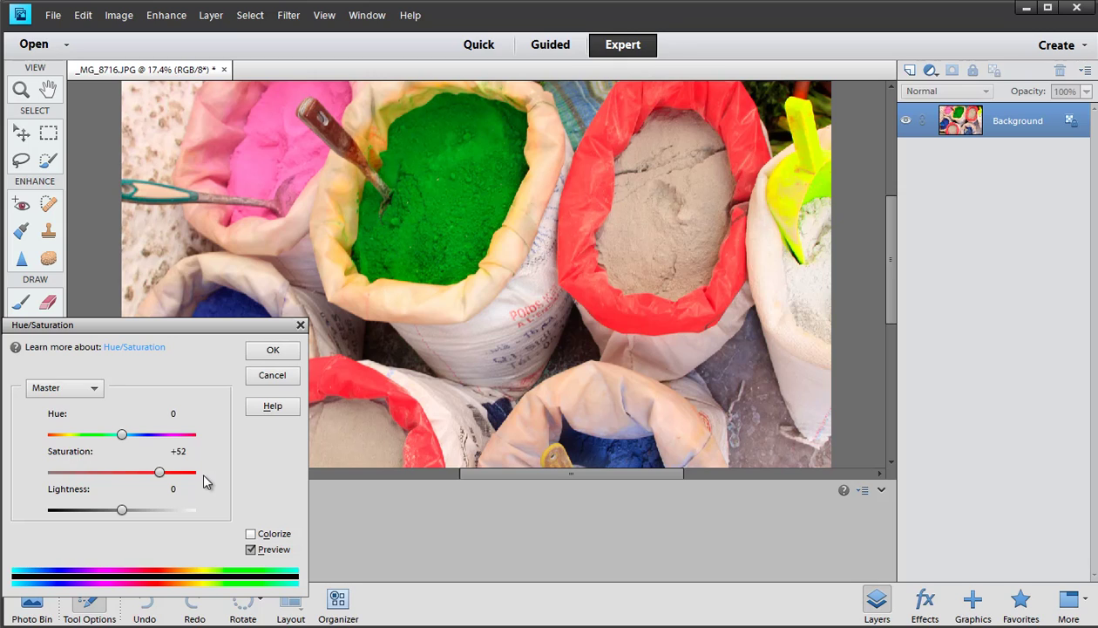
left_click(274, 375)
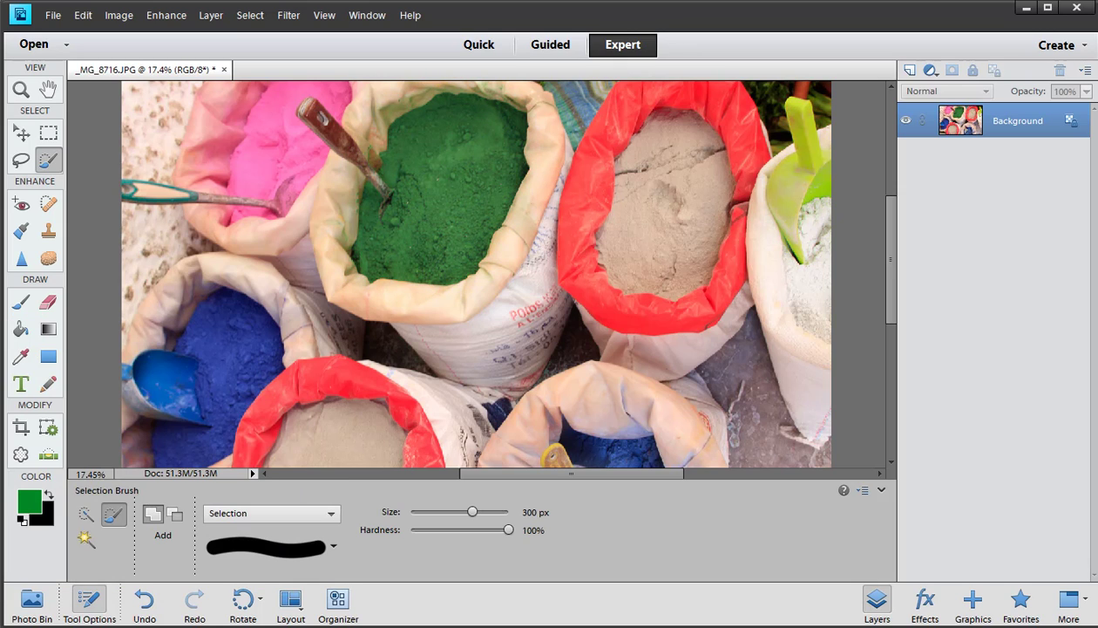